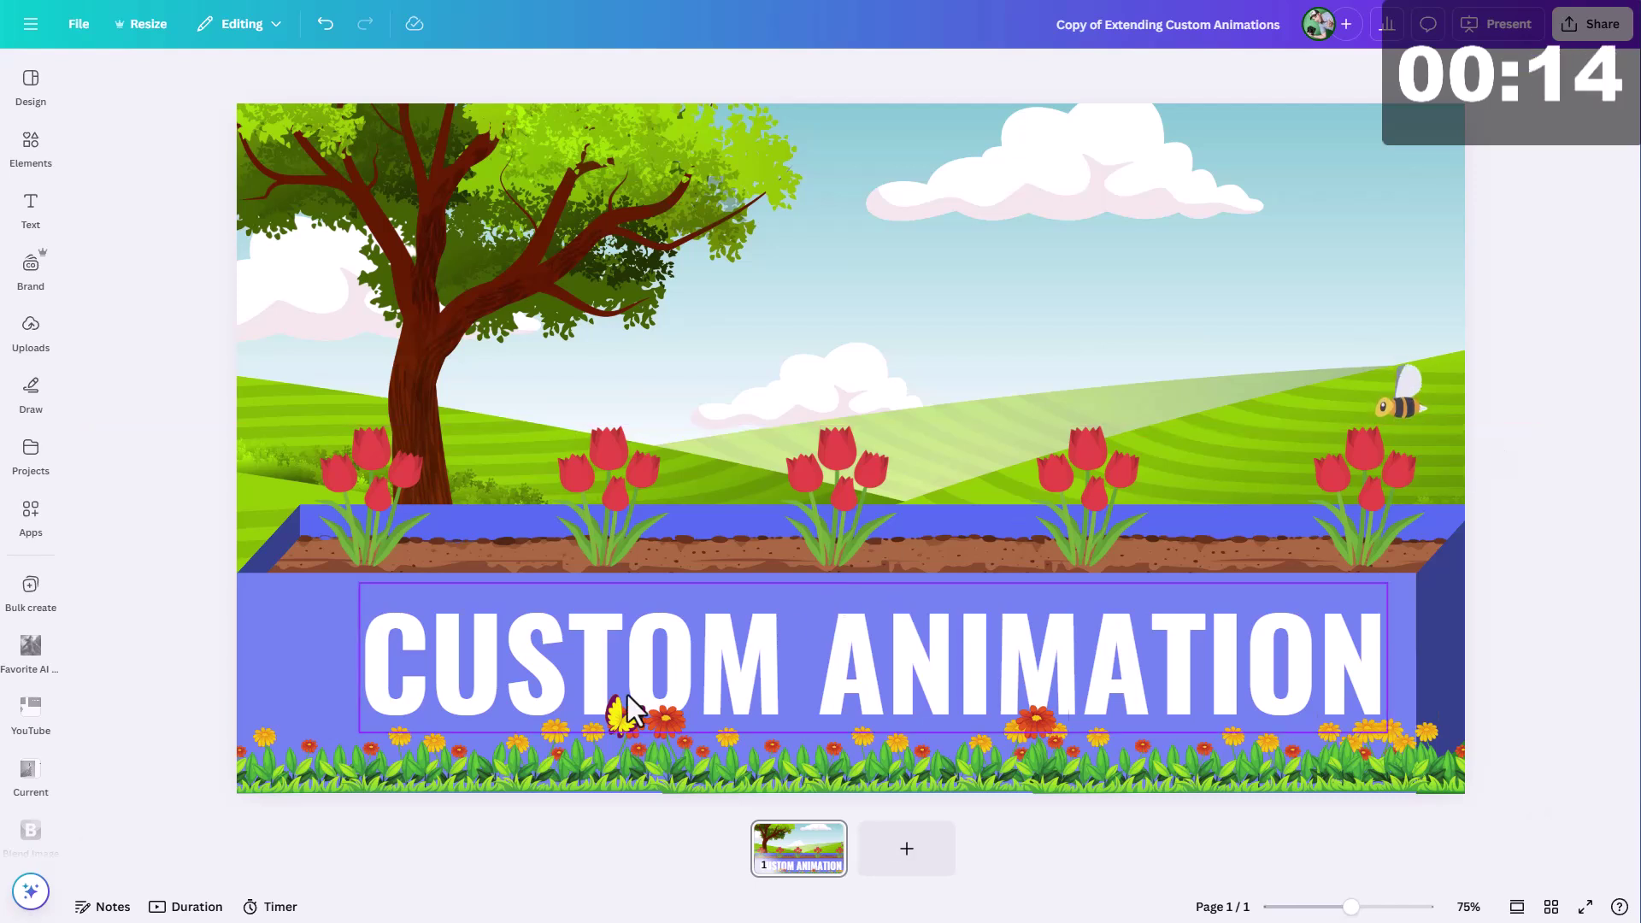
Step: Show the timeline of page durations from the bottom bar's Duration control
left_click(206, 909)
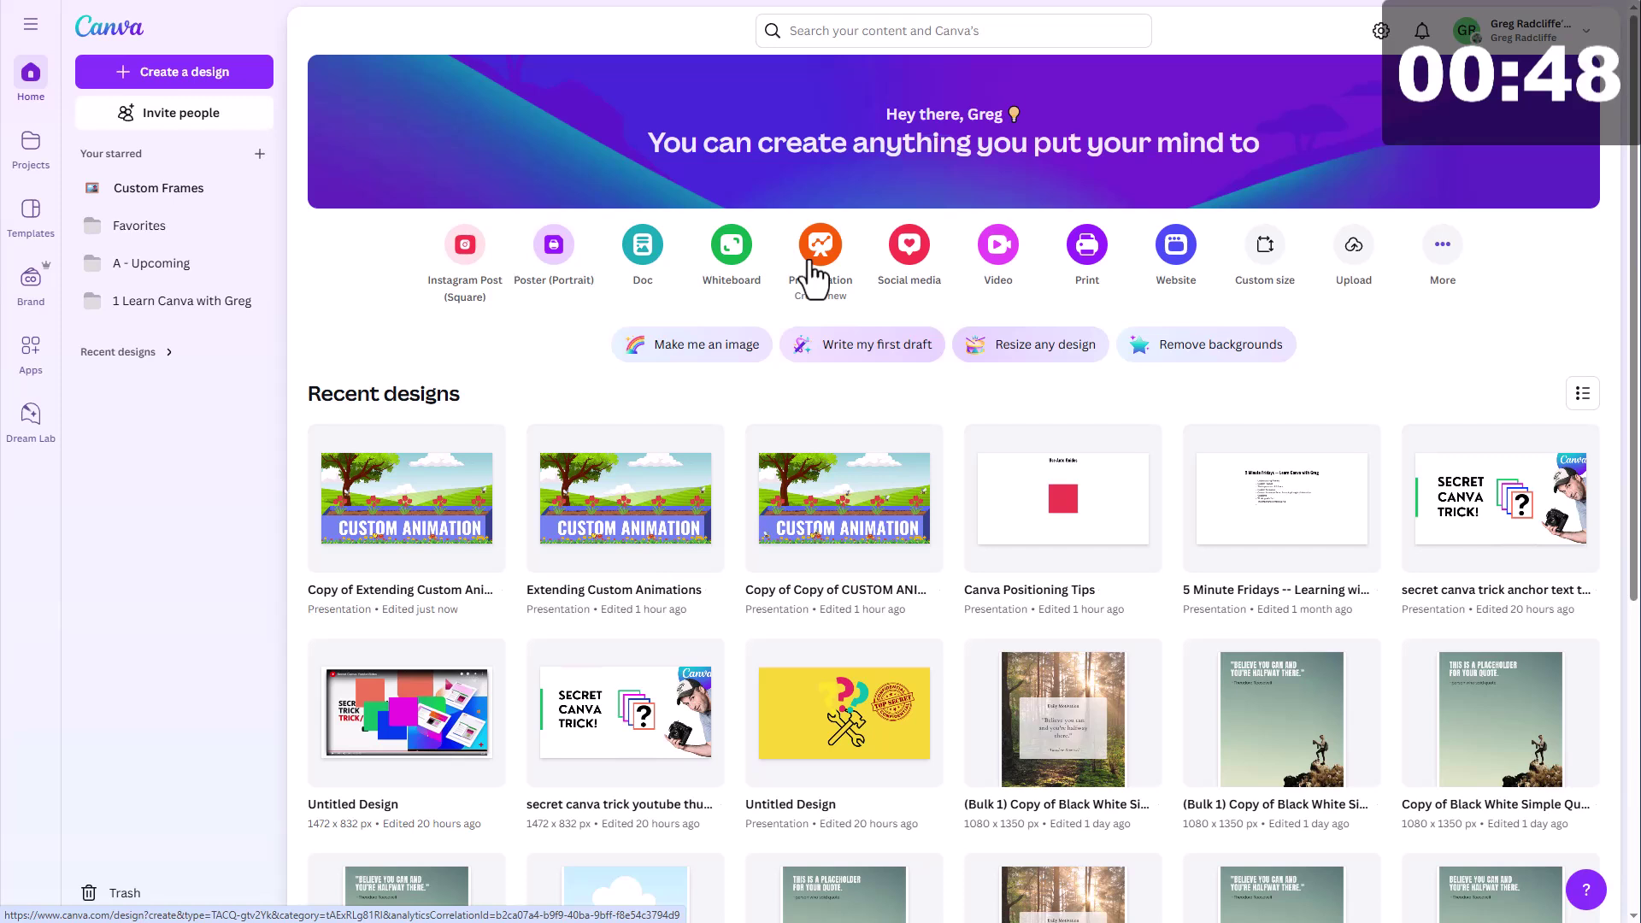
left_click(1264, 256)
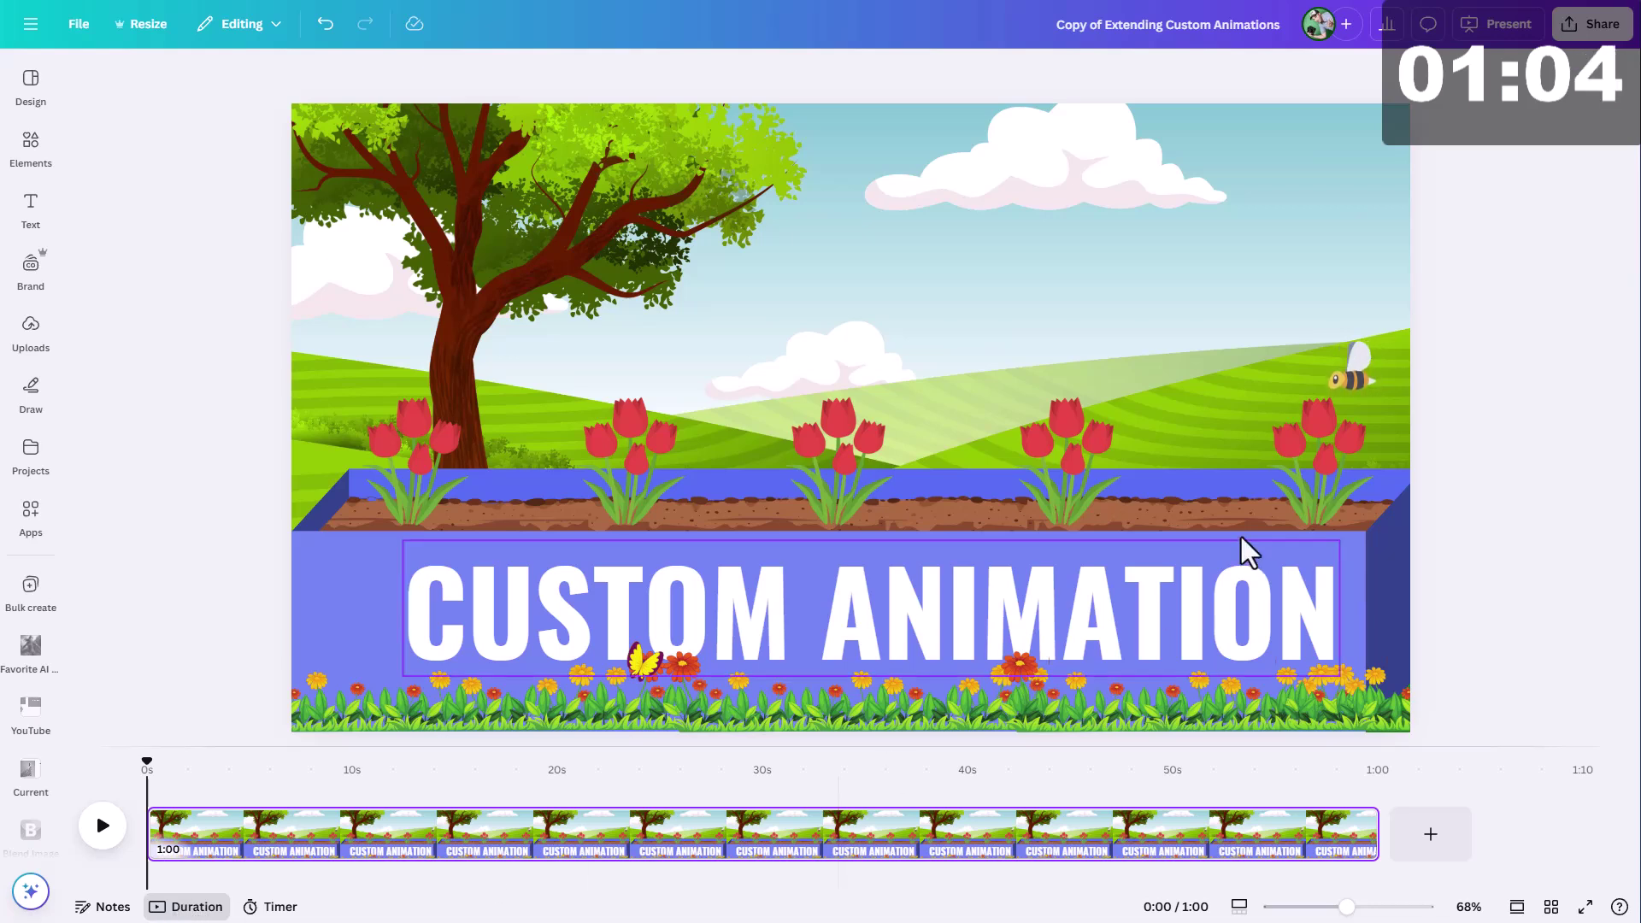
Step: Select the bee graphic at the top right and bring up its Animate panel
left_click(1357, 369)
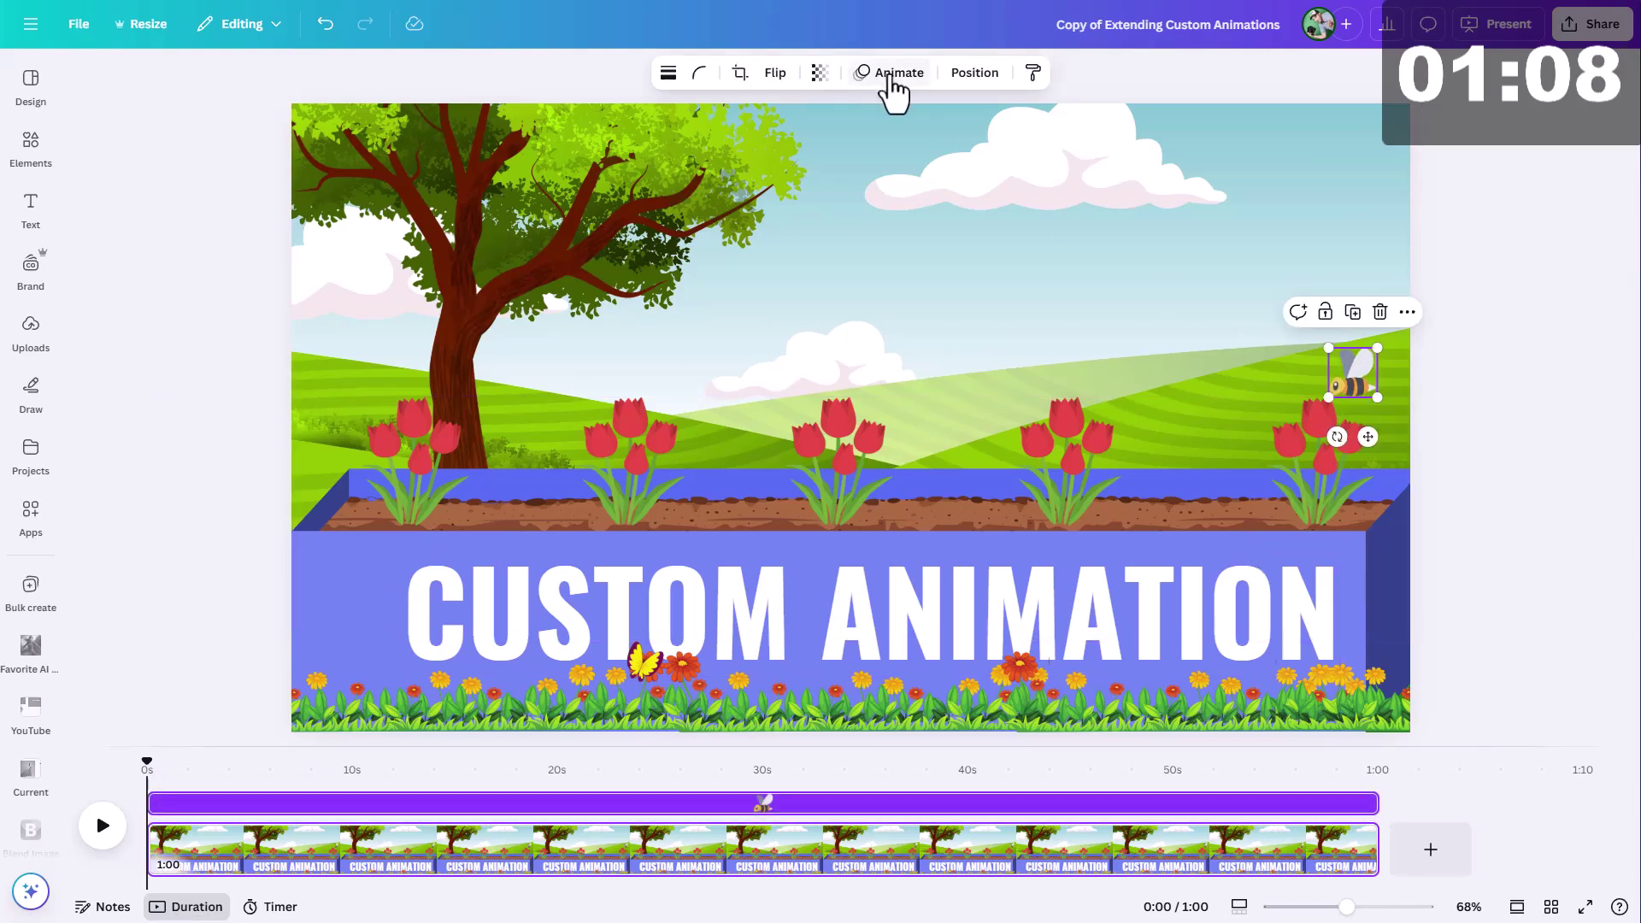
left_click(893, 74)
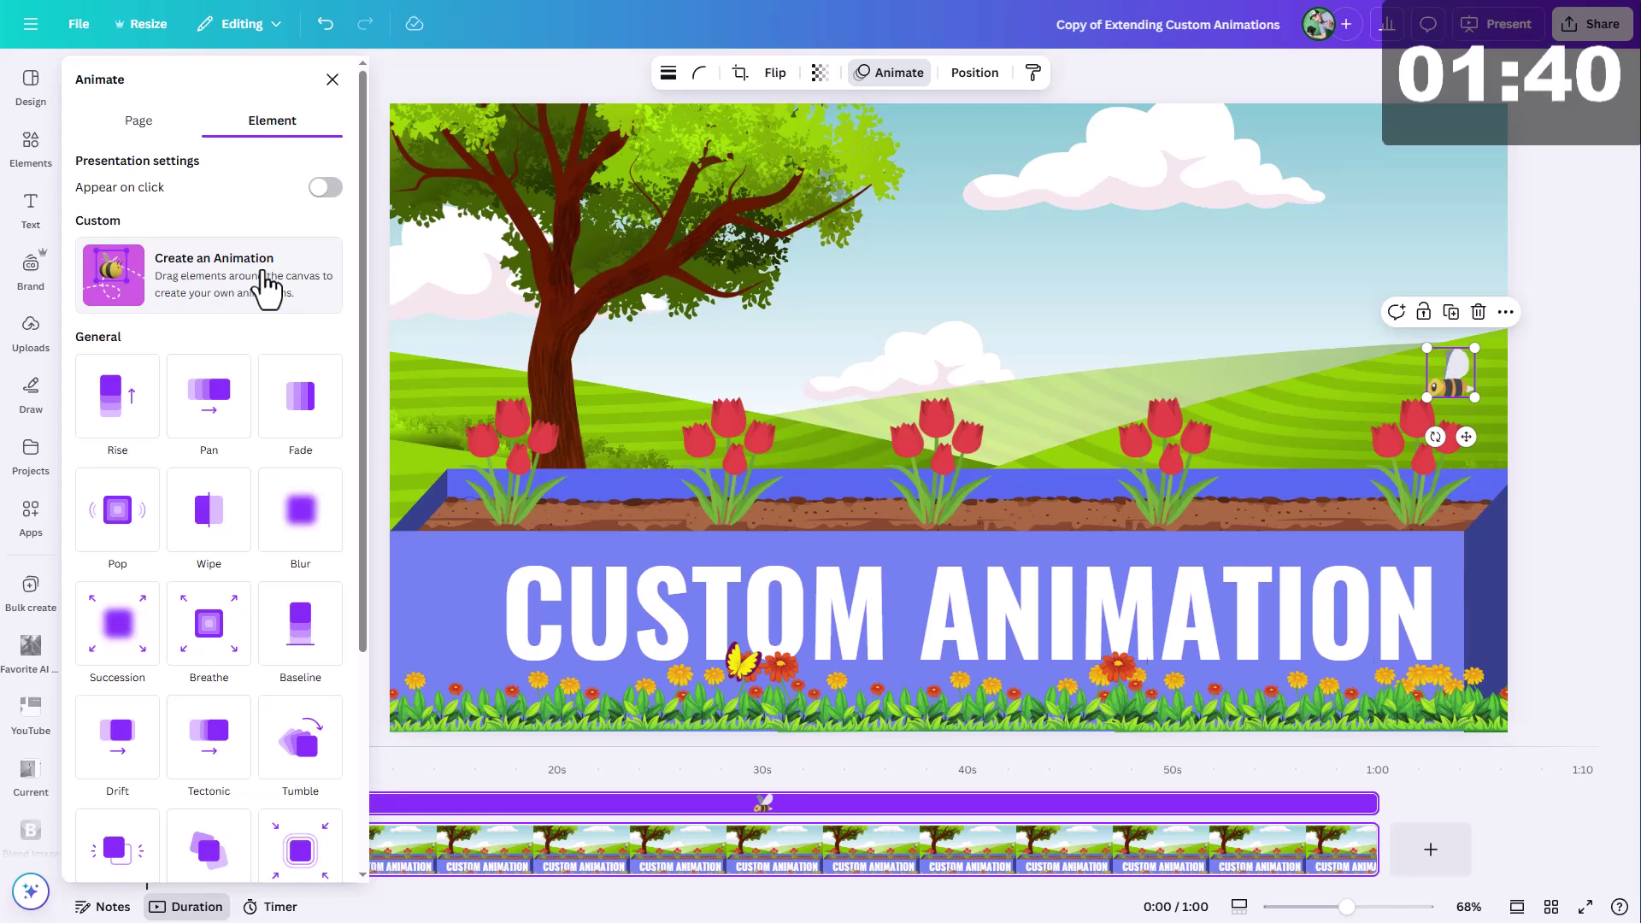
Step: Record a custom looping path flying the bee left across the hills toward the tree
left_click(181, 299)
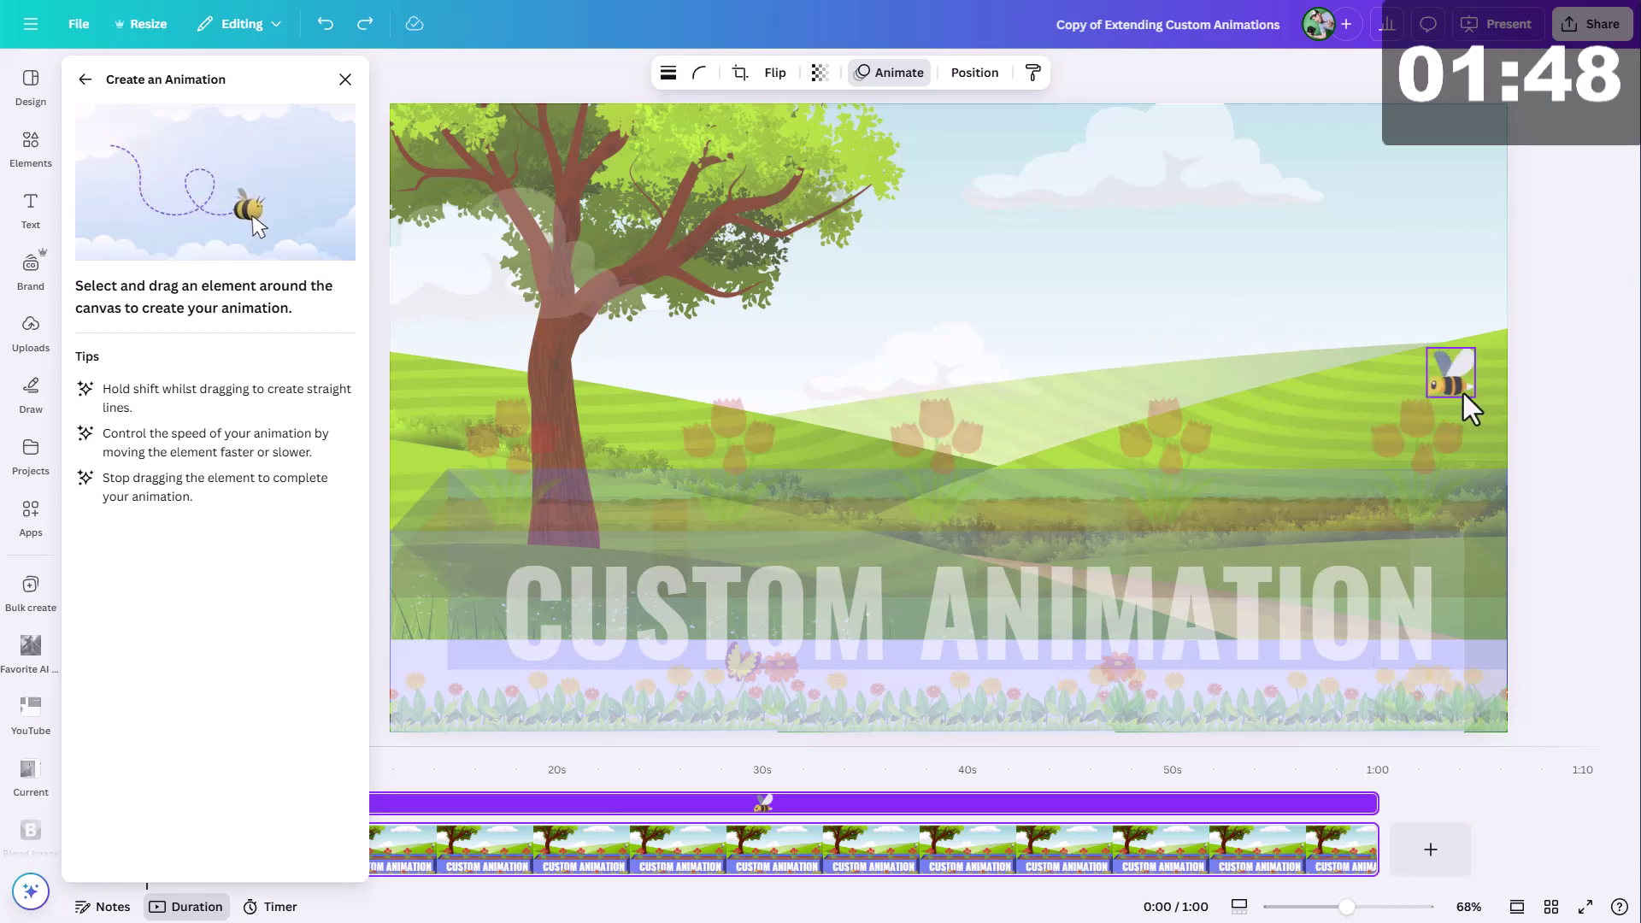
mouse_move(1451, 389)
left_mouse_down()
mouse_move(1338, 344)
mouse_move(1219, 409)
mouse_move(1164, 348)
mouse_move(1107, 343)
mouse_move(1026, 348)
mouse_move(968, 395)
mouse_move(932, 348)
mouse_move(886, 331)
left_mouse_up()
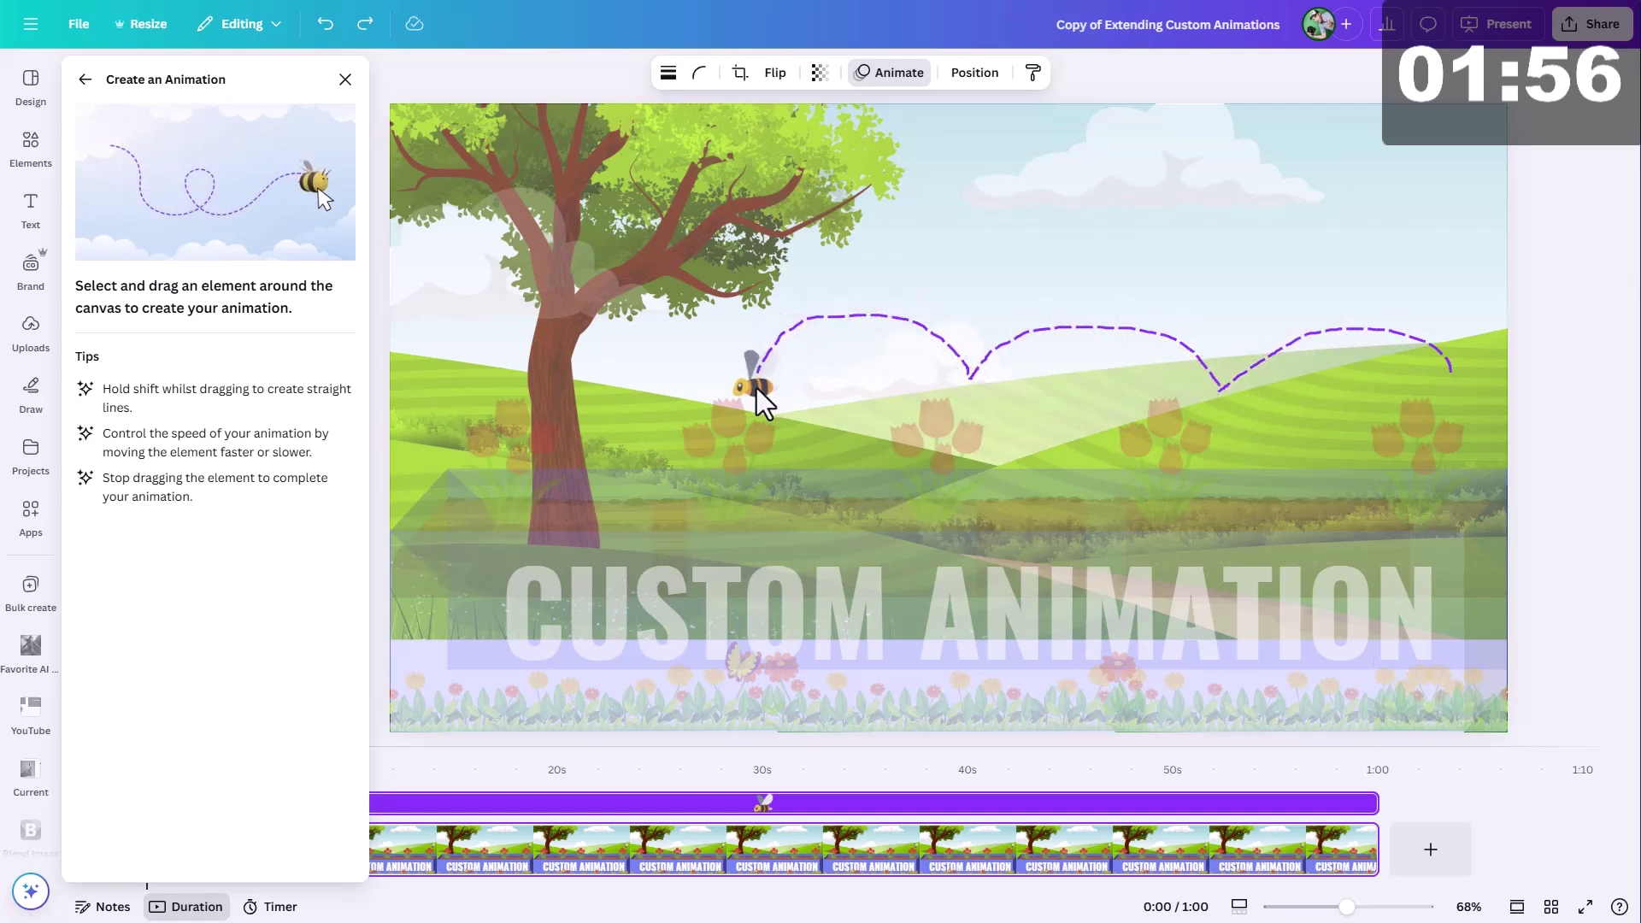
mouse_move(756, 388)
left_mouse_down()
mouse_move(731, 352)
mouse_move(646, 340)
mouse_move(568, 397)
mouse_move(547, 369)
left_mouse_up()
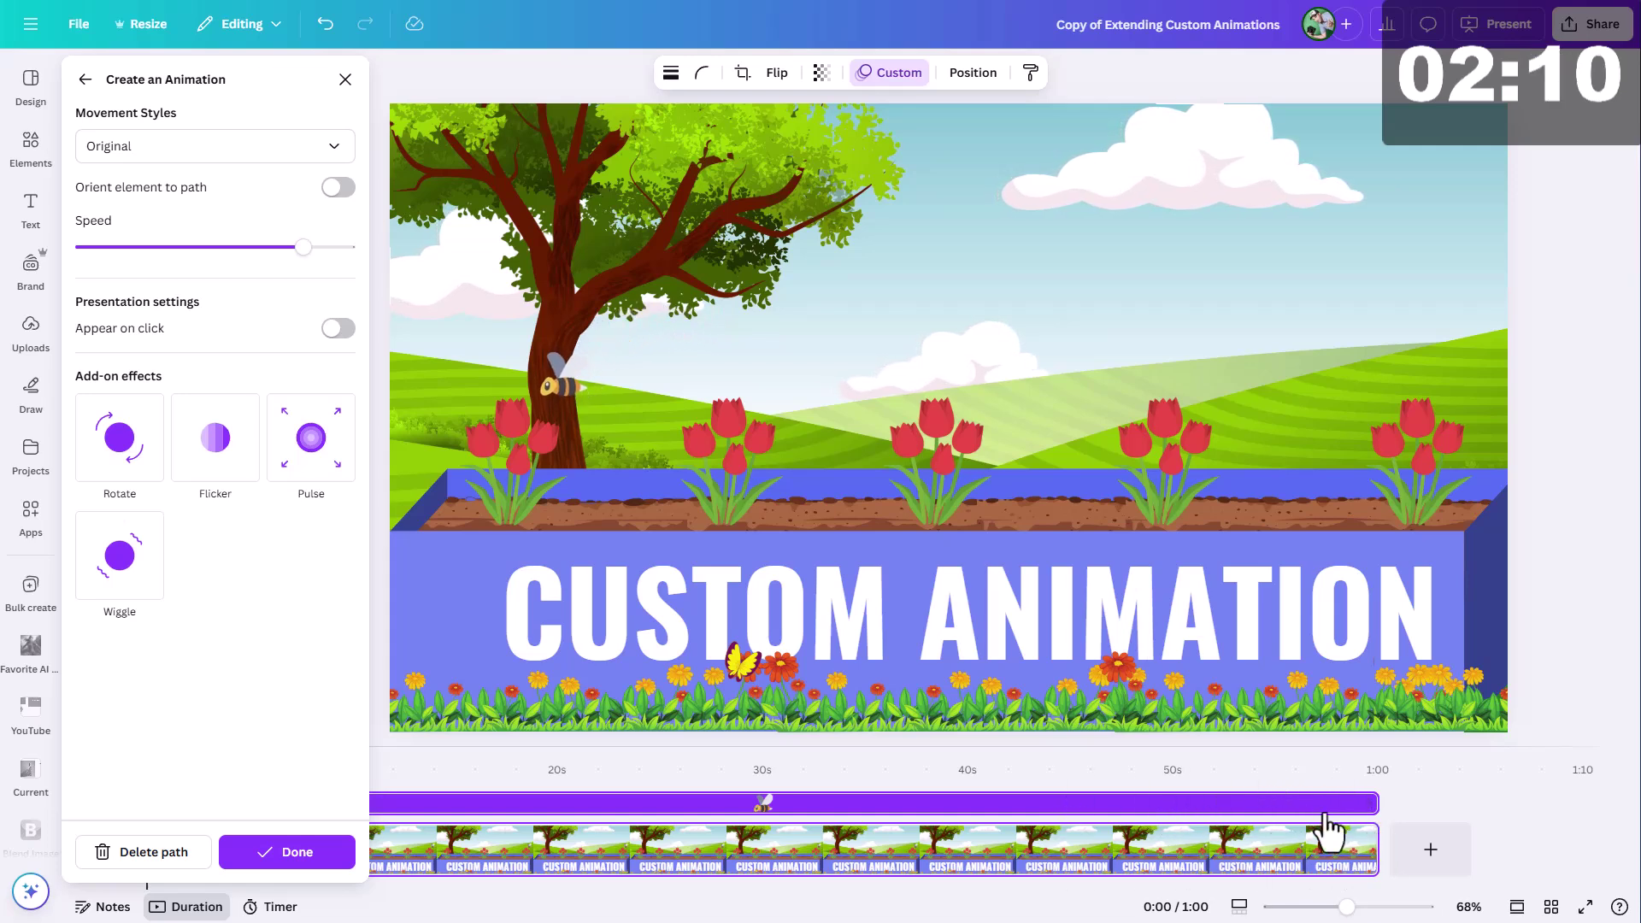
Step: Confirm the bee's custom motion path, then preview its position around 27 seconds
left_click(1153, 767)
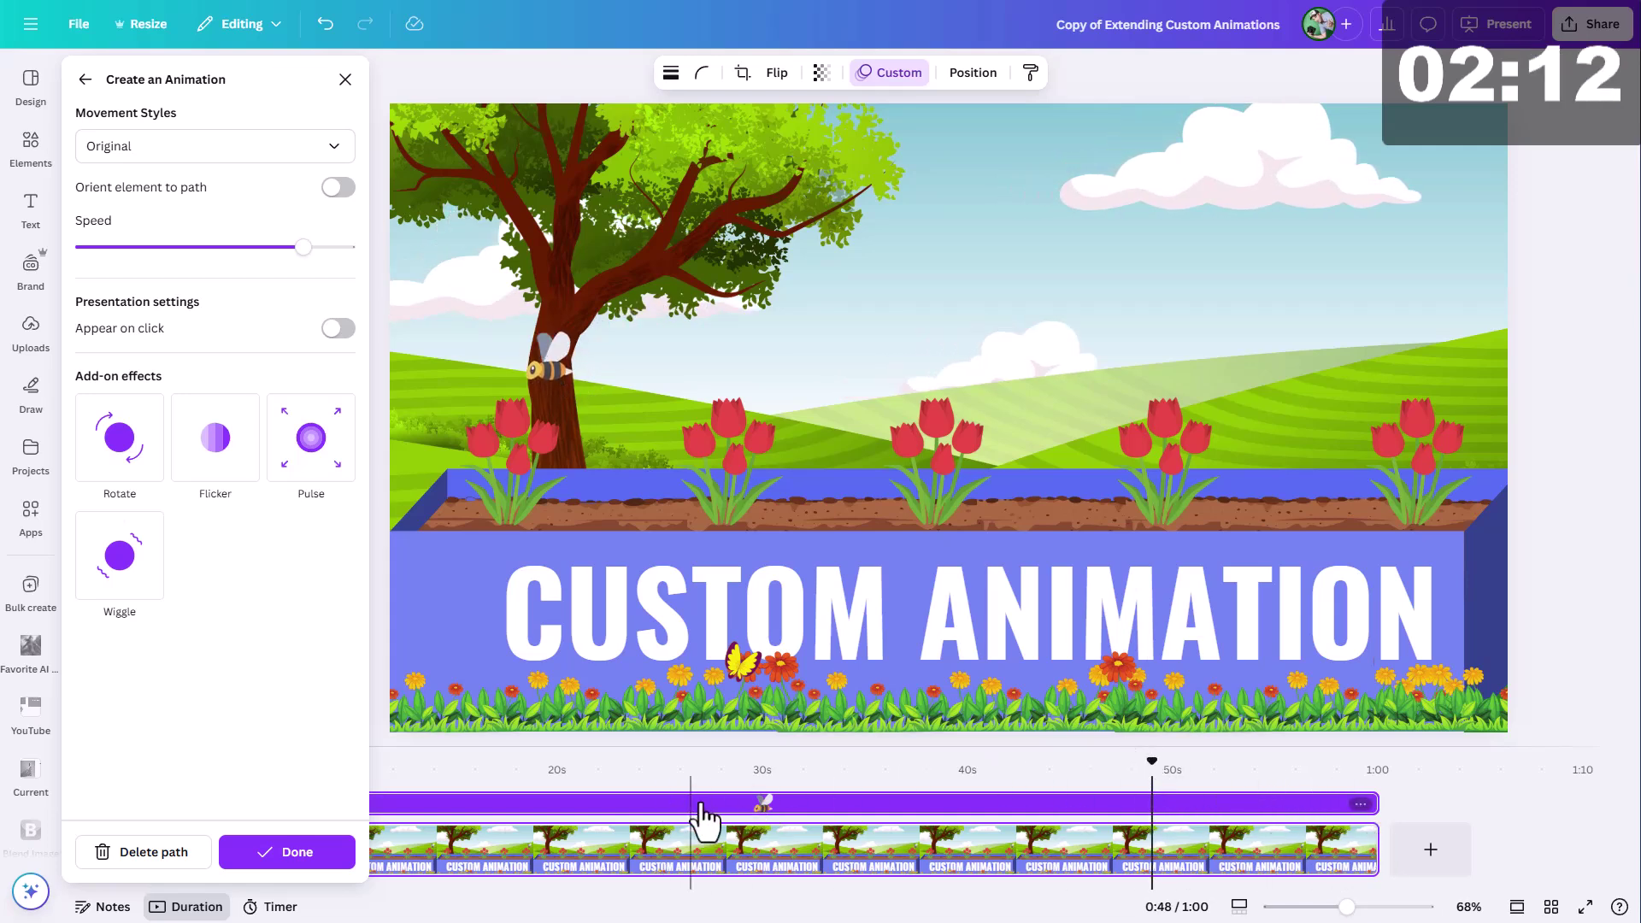
left_click(305, 869)
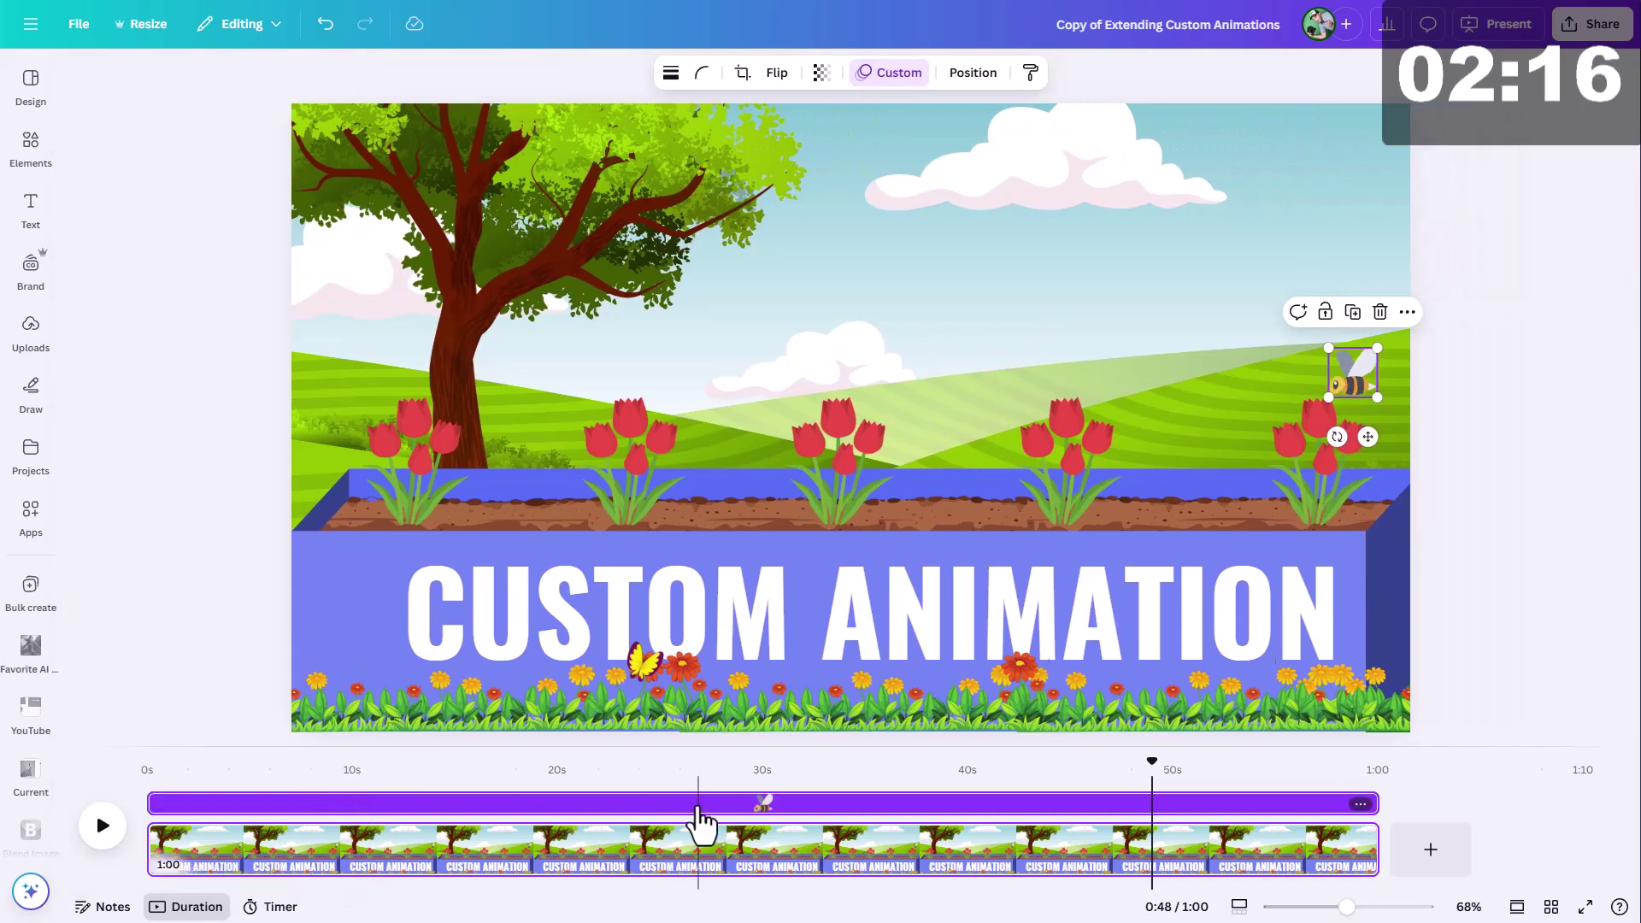
left_click(697, 823)
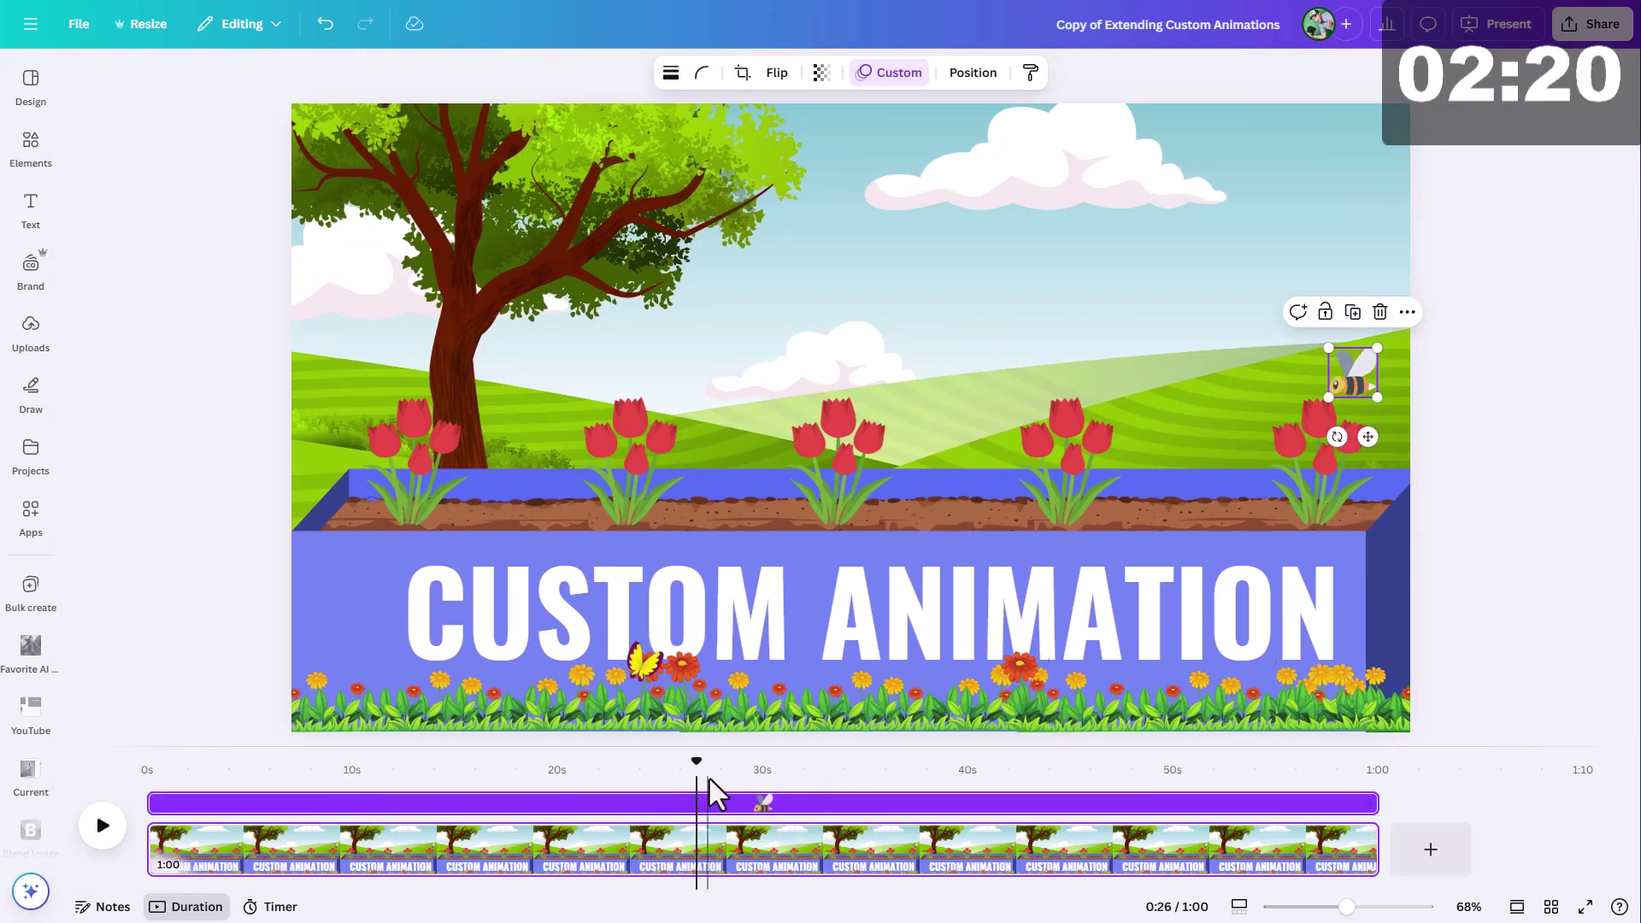
mouse_move(696, 759)
left_mouse_down()
mouse_move(670, 755)
mouse_move(702, 766)
left_mouse_up()
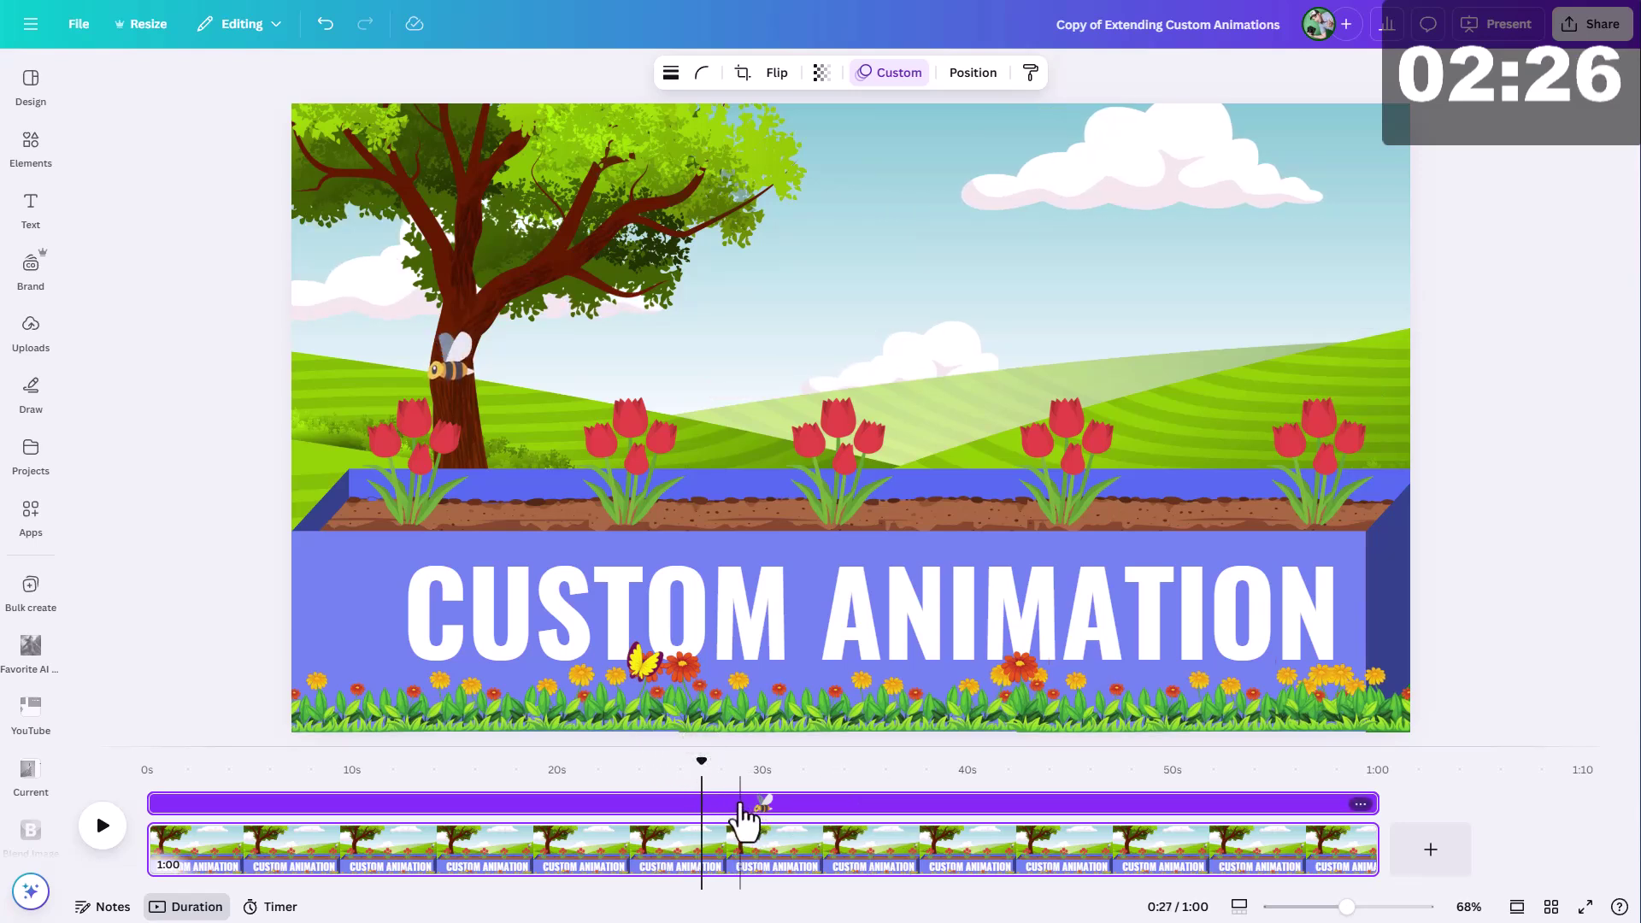
right_click(745, 804)
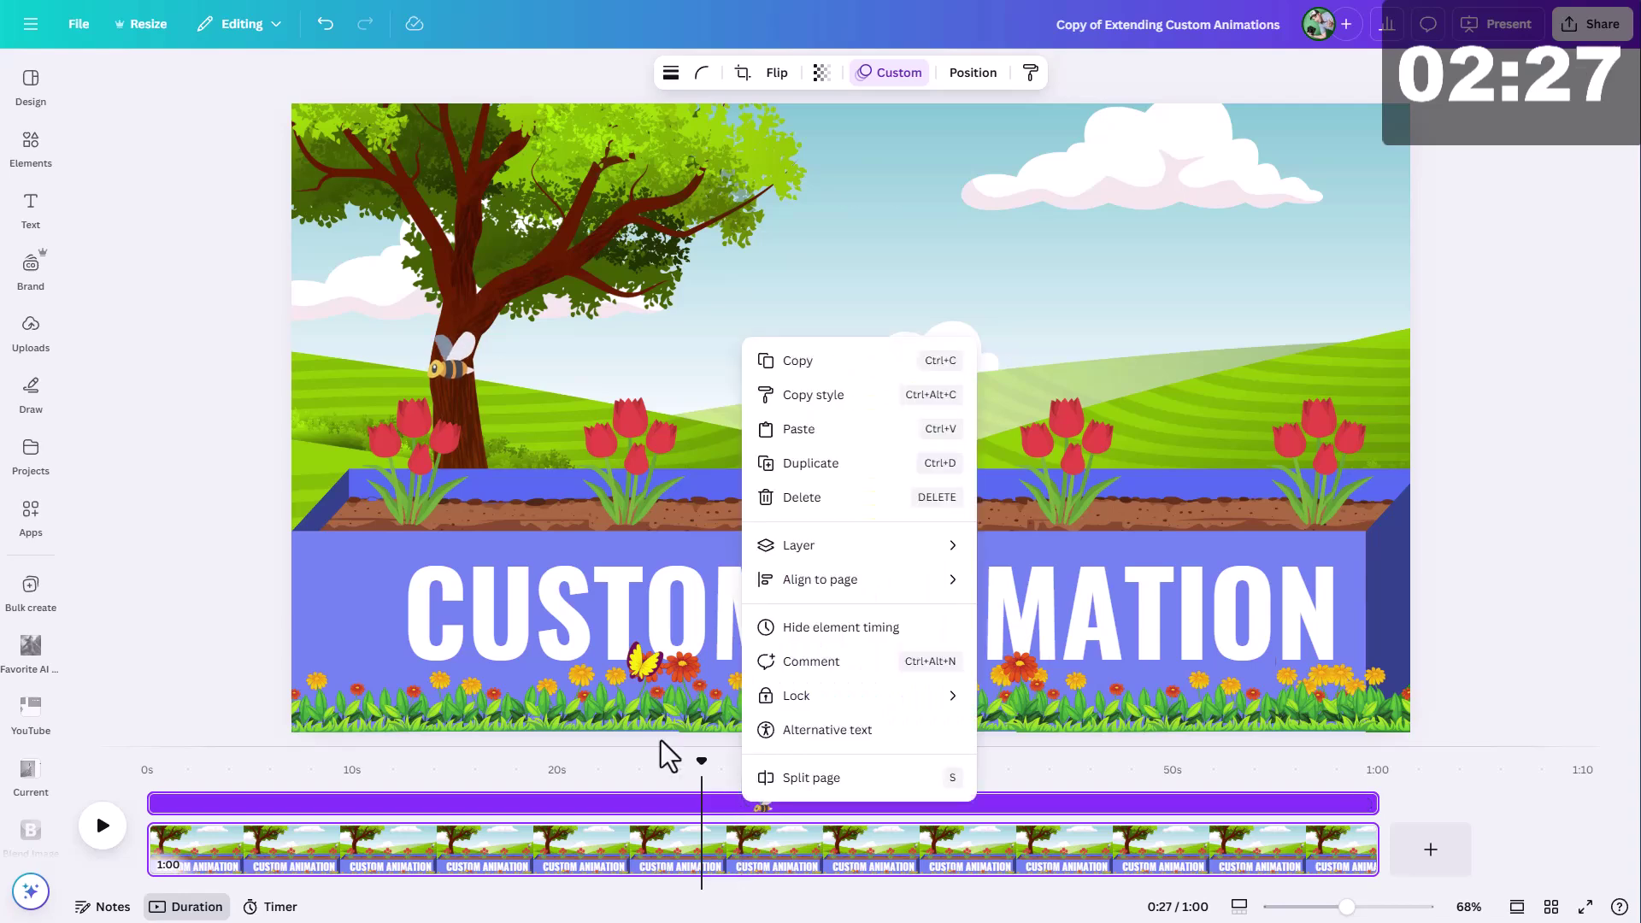
left_click(441, 367)
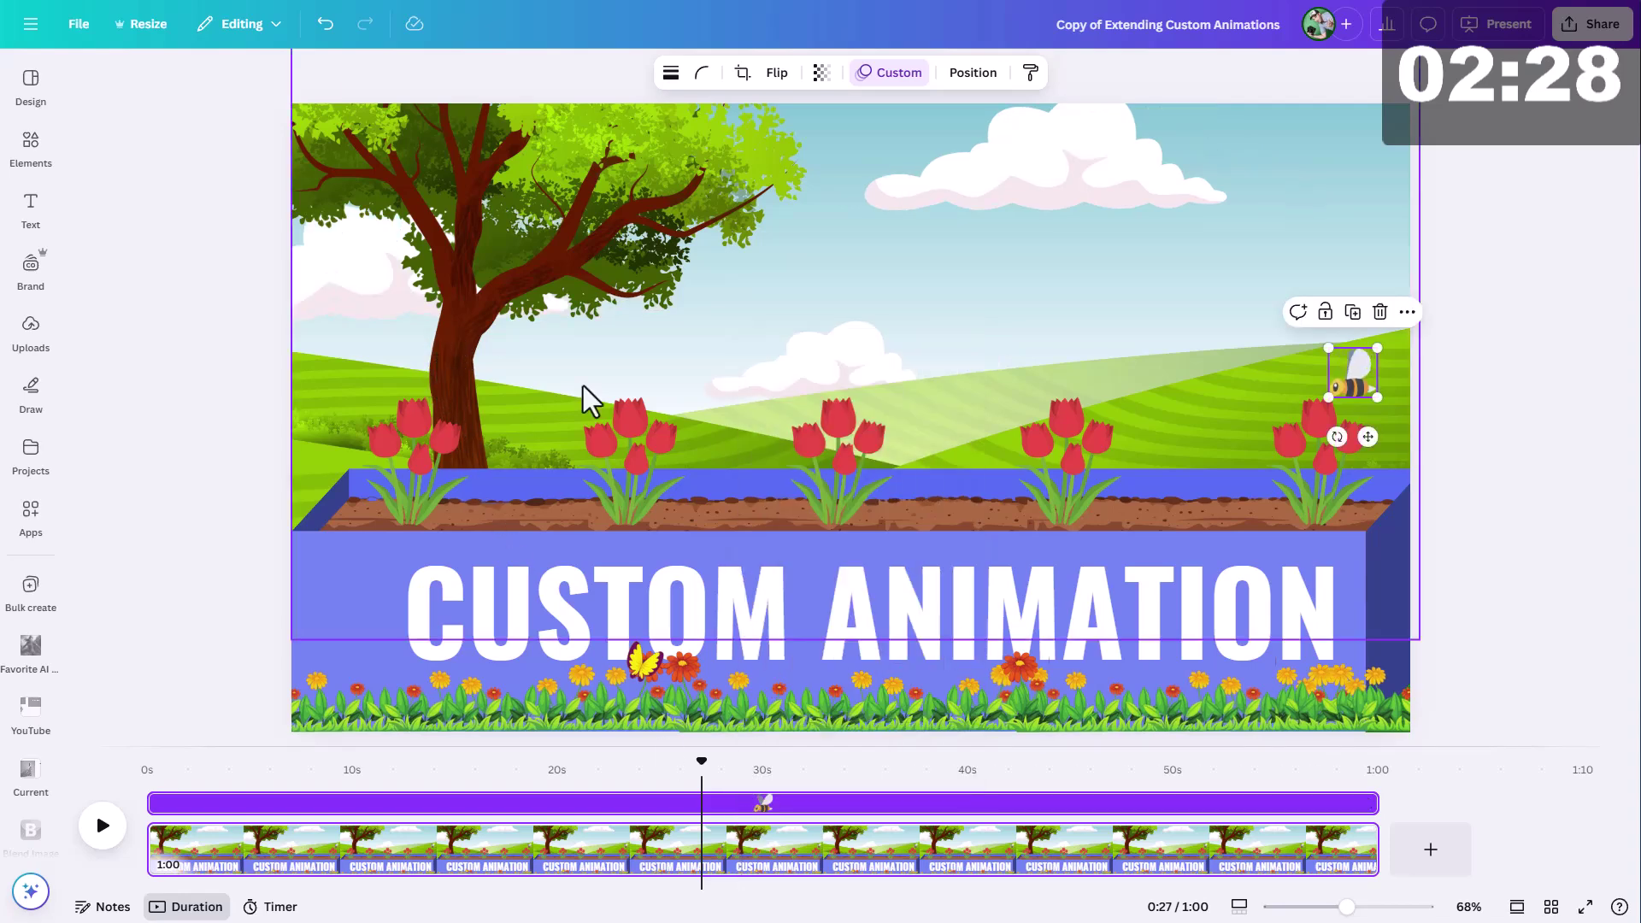
right_click(1349, 396)
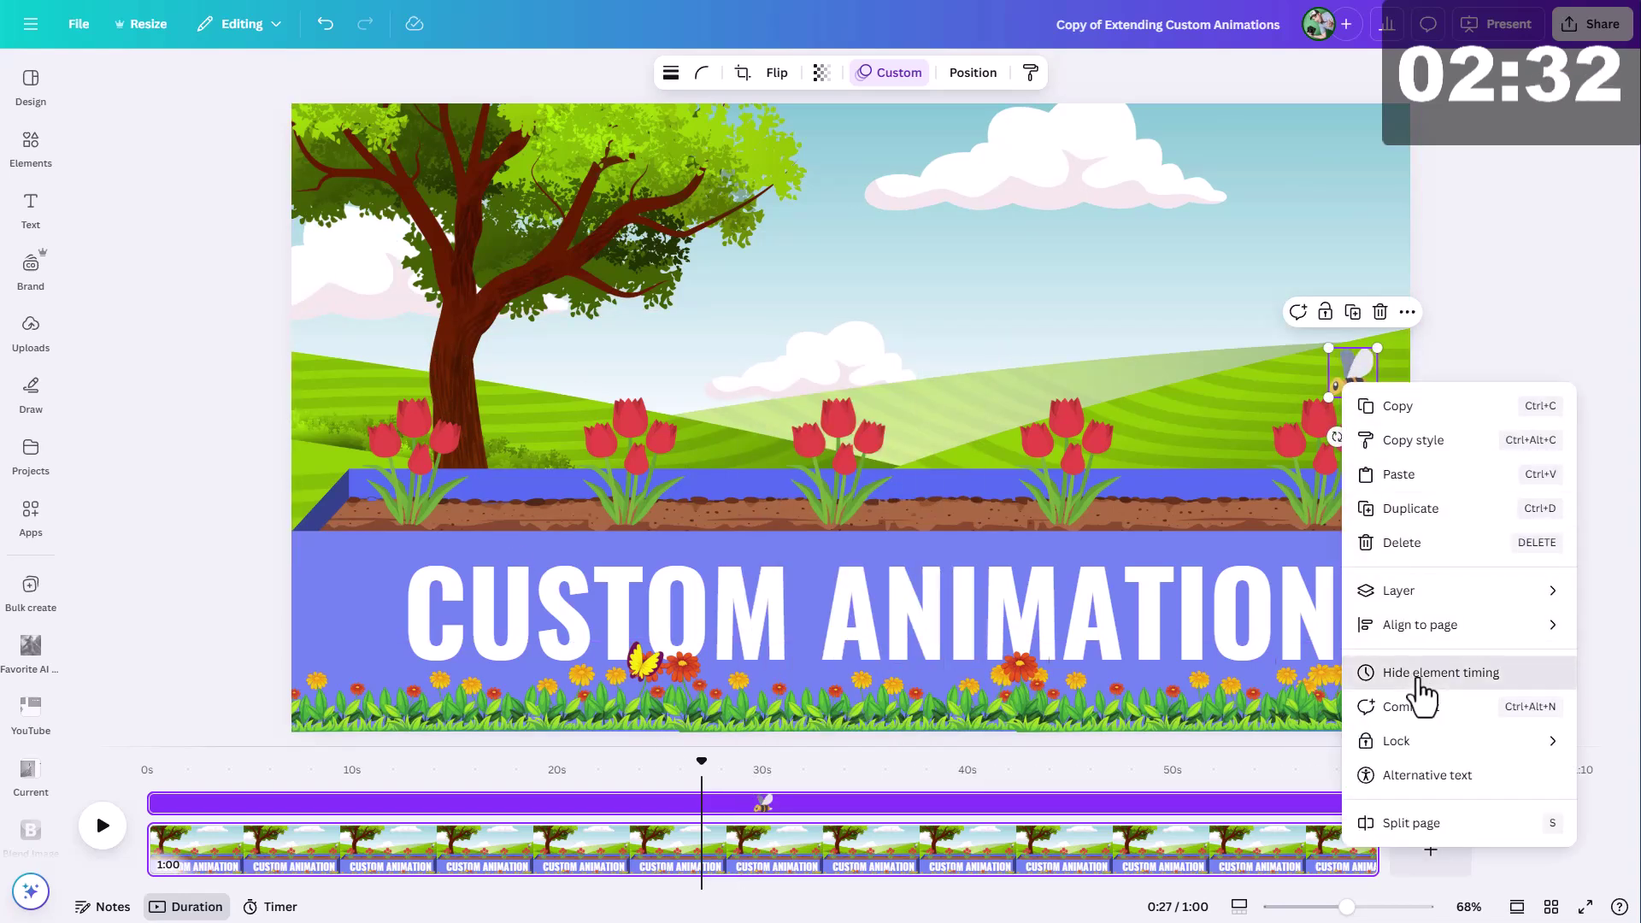
left_click(1422, 674)
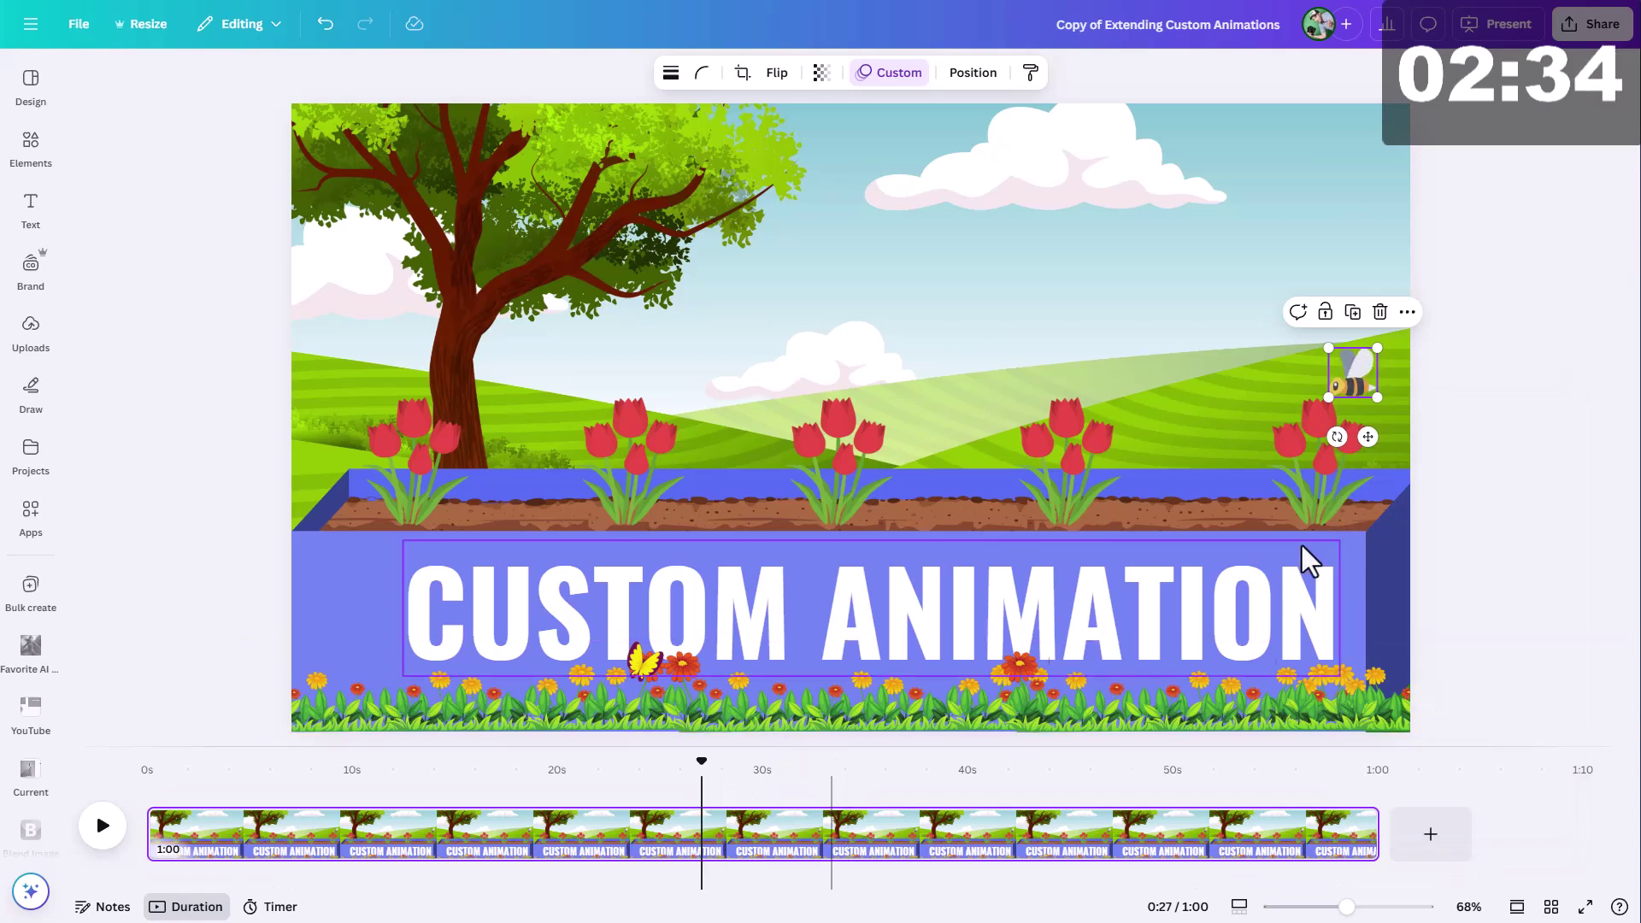
right_click(1338, 391)
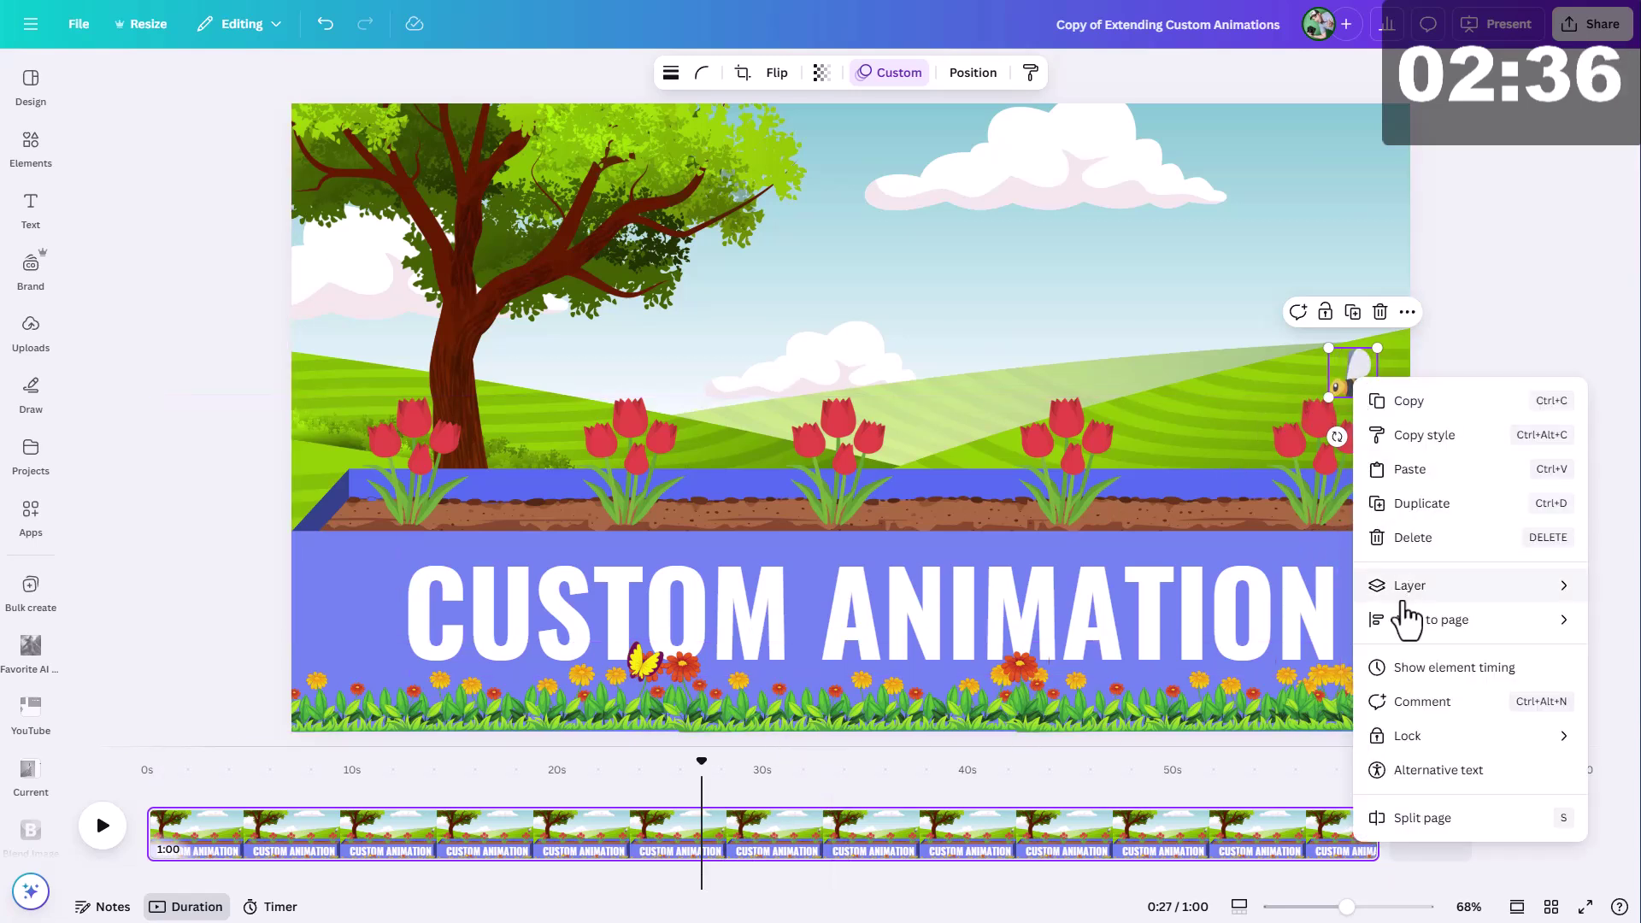
left_click(1422, 671)
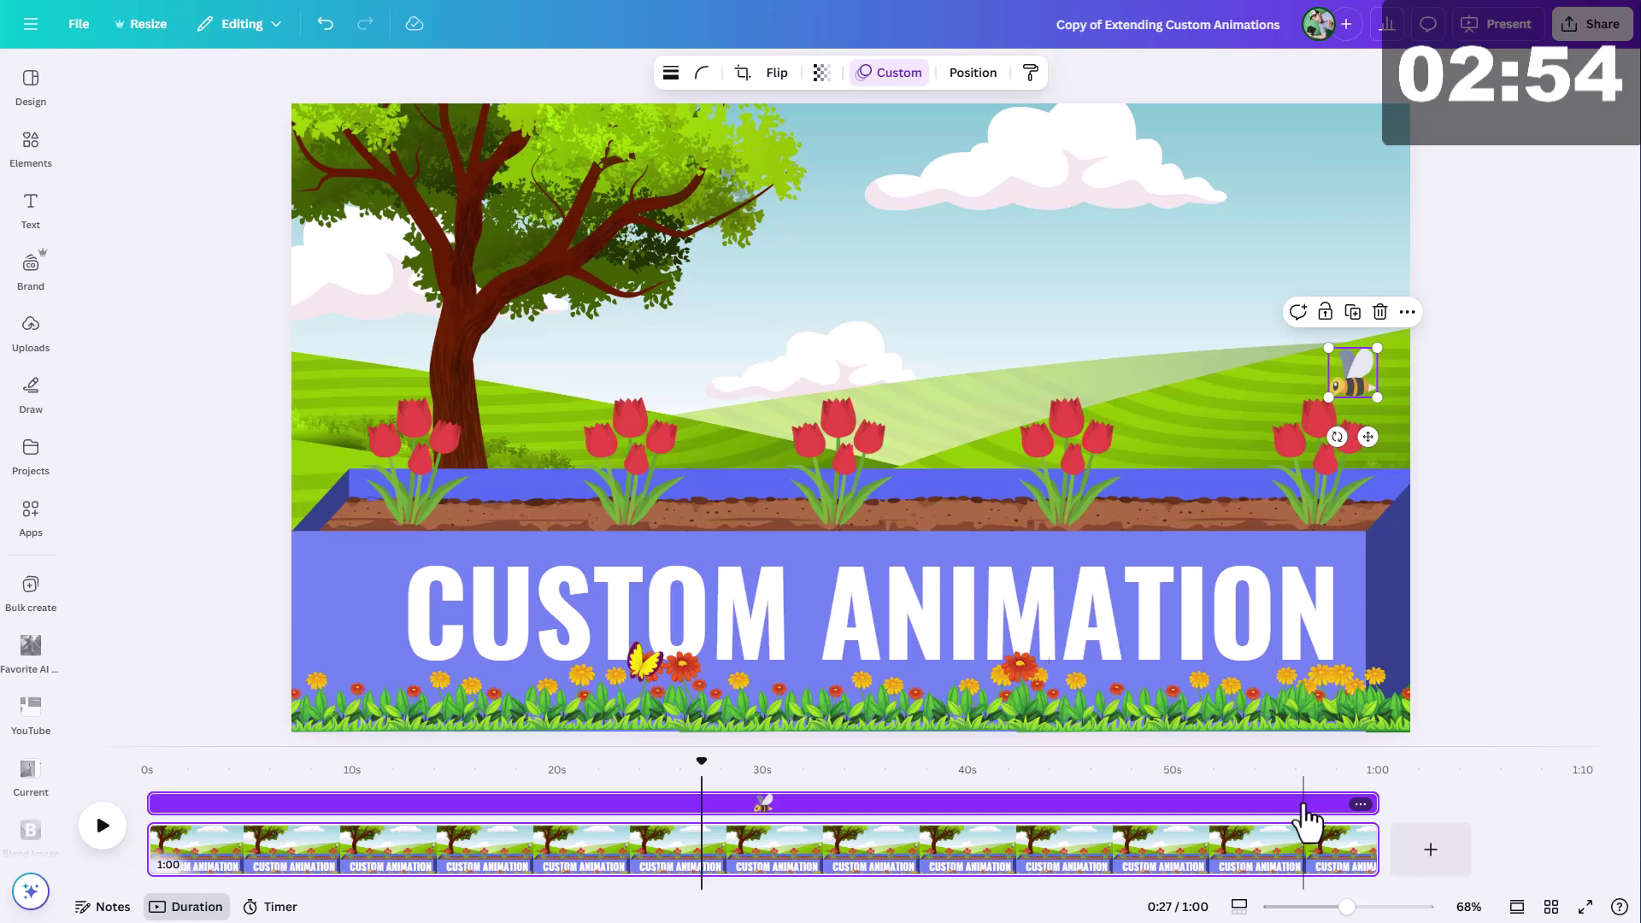
Step: Scrub the preview back across the timeline and undo the last change
left_click_drag(701, 759, 241, 757)
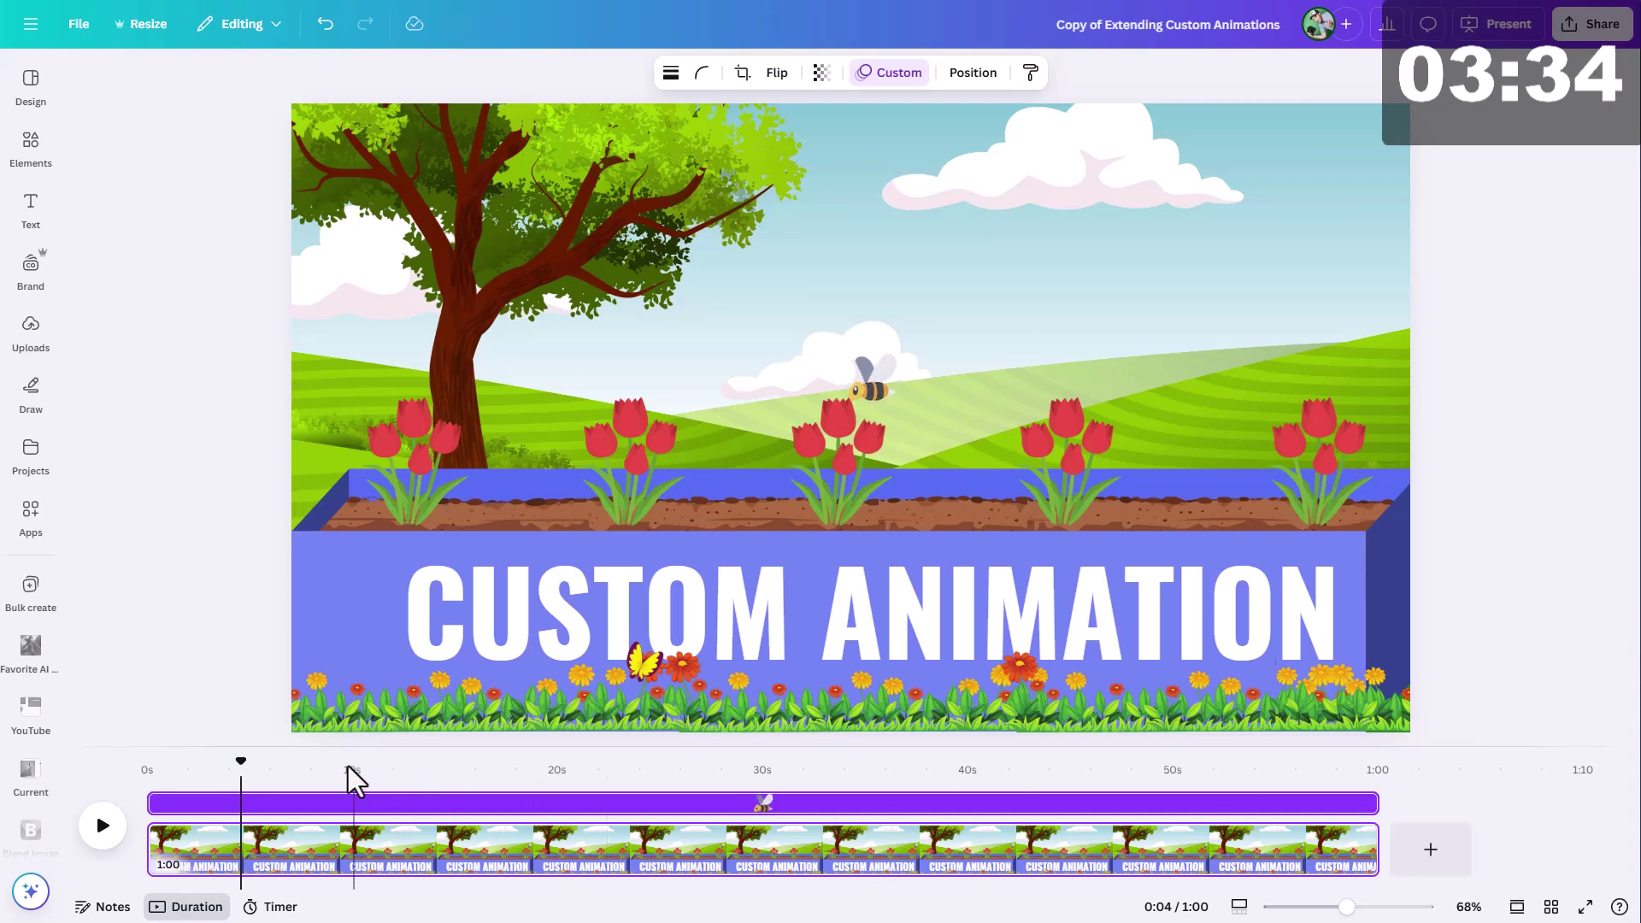
key("ctrl+z")
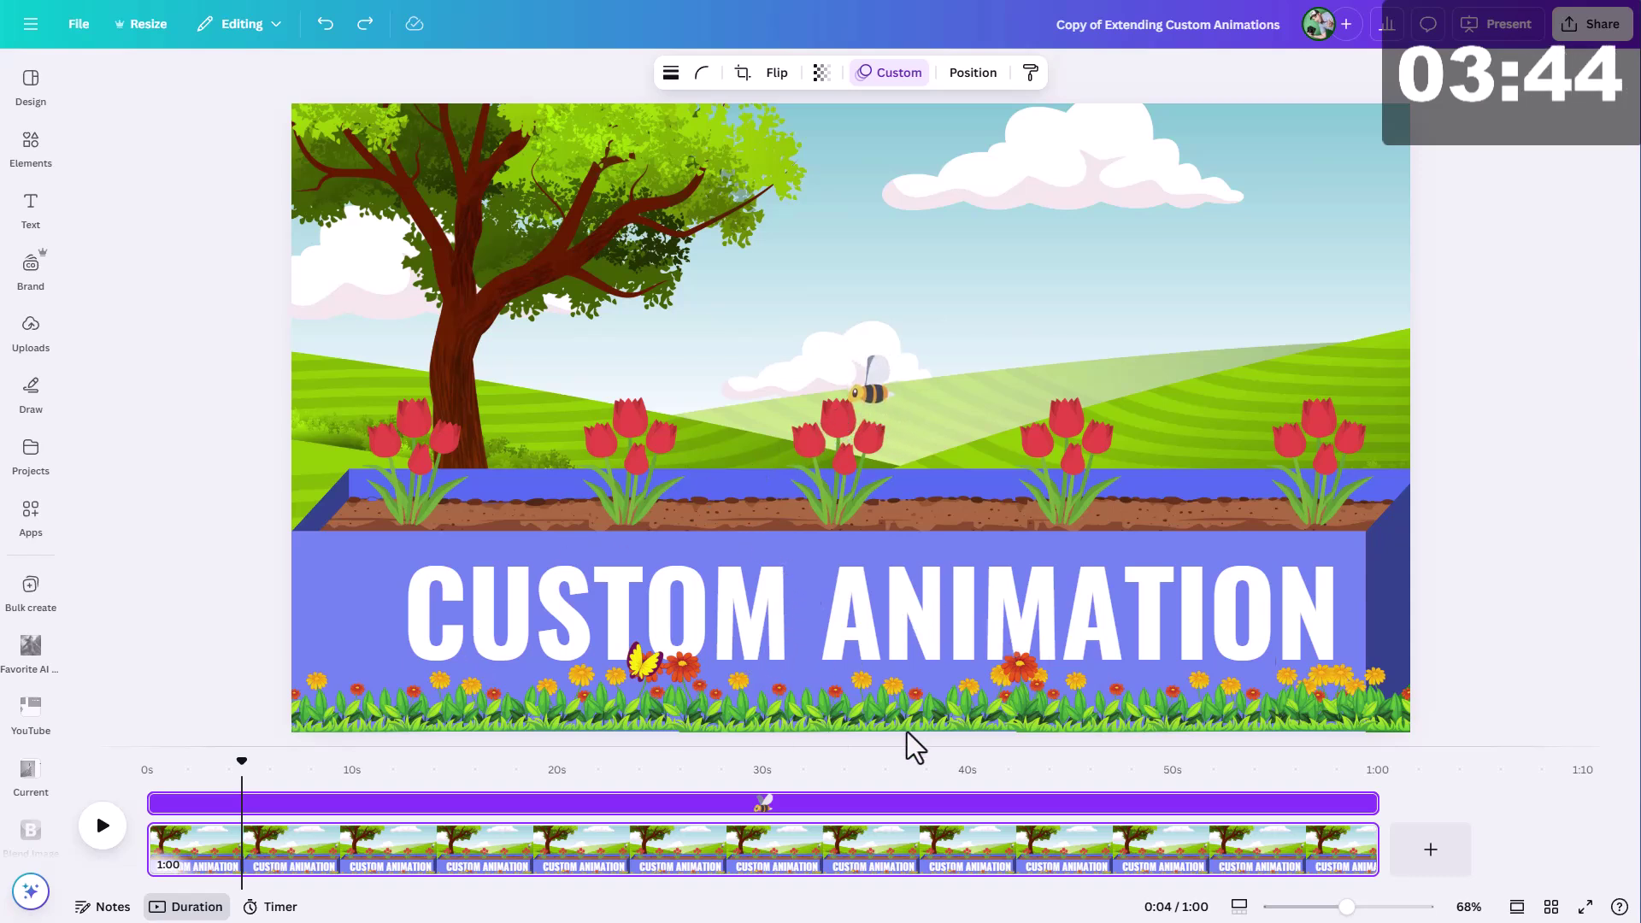
Step: Trim the bee's animation track to end near 10 seconds, zooming the timeline to 8–24 s
left_click_drag(243, 767, 351, 768)
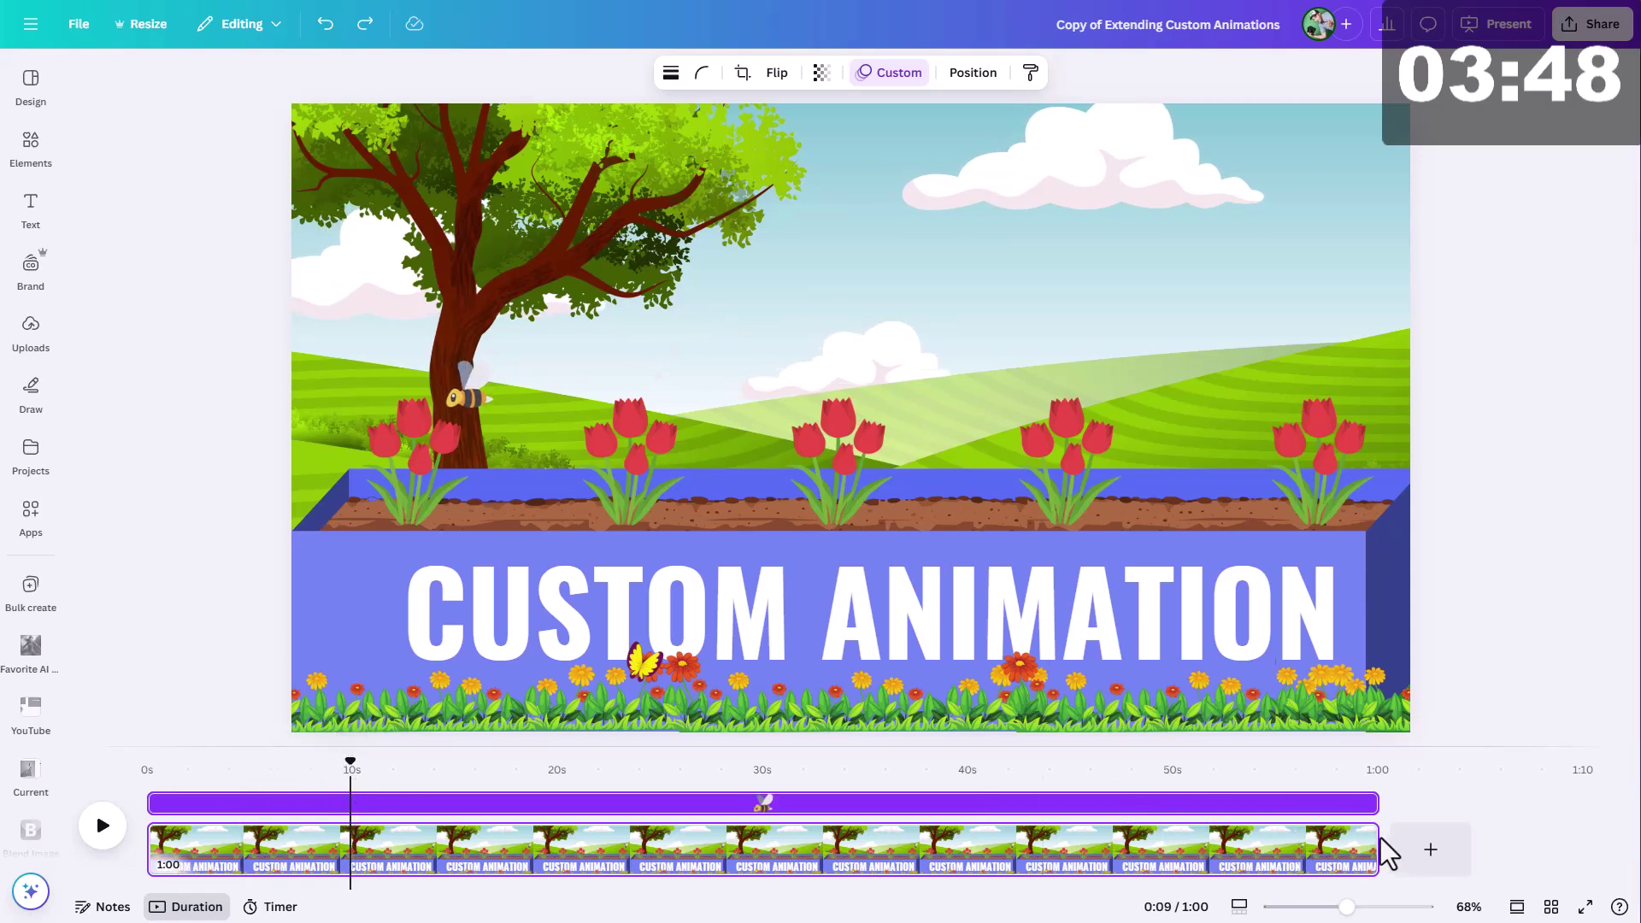
left_click_drag(1374, 807, 354, 805)
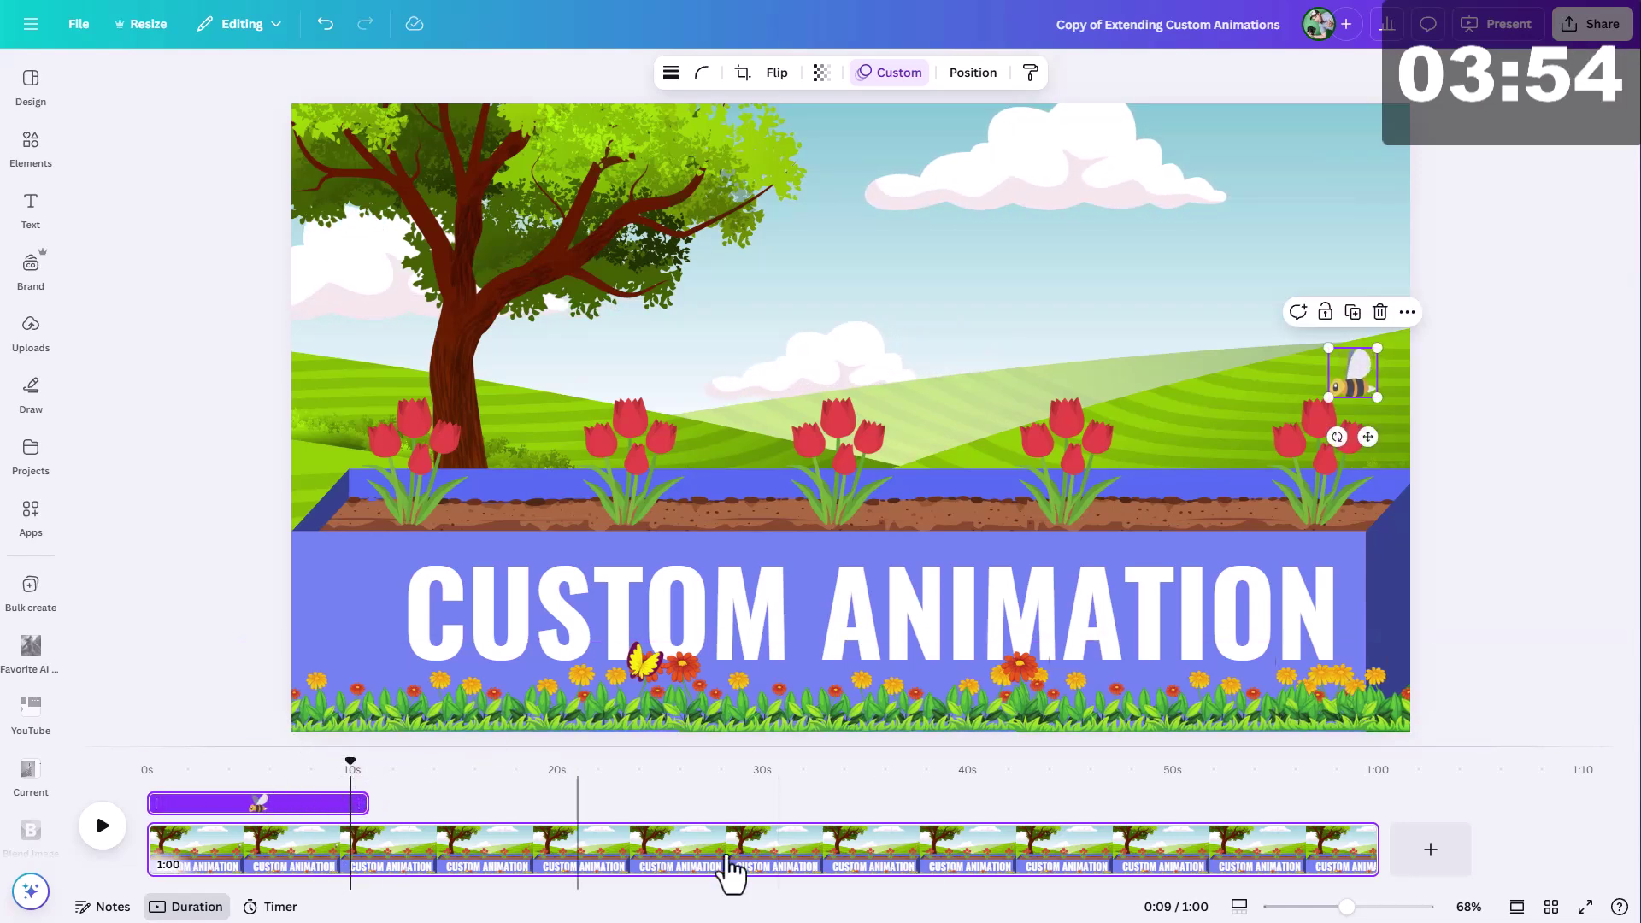
left_click(1239, 909)
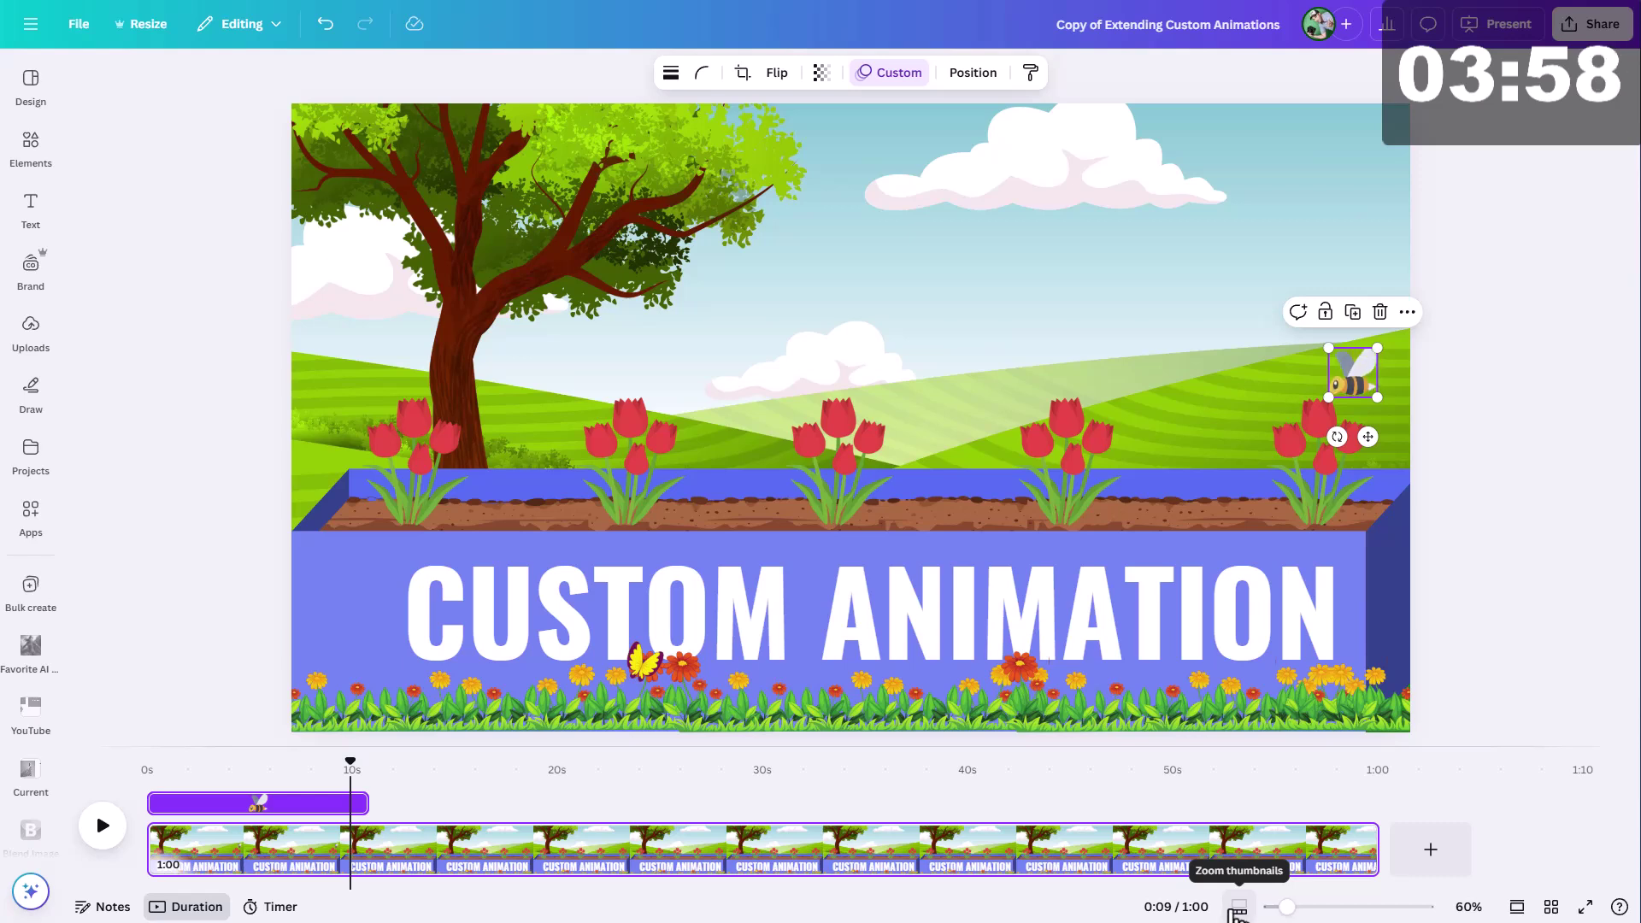
left_click_drag(1285, 908, 1342, 909)
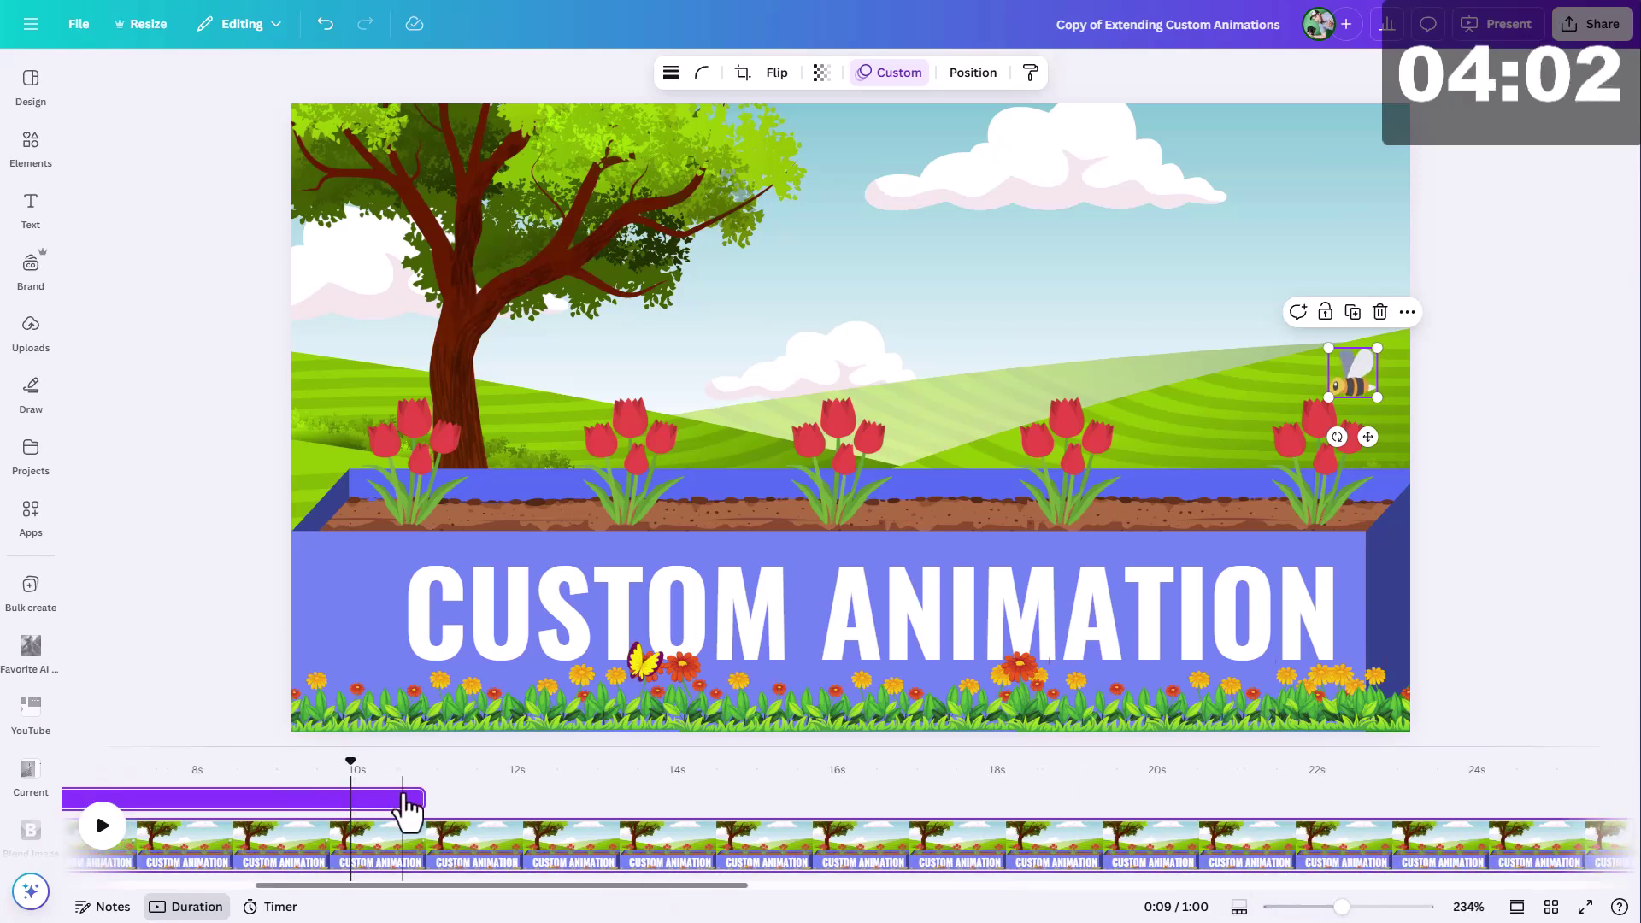
left_click_drag(419, 795, 311, 807)
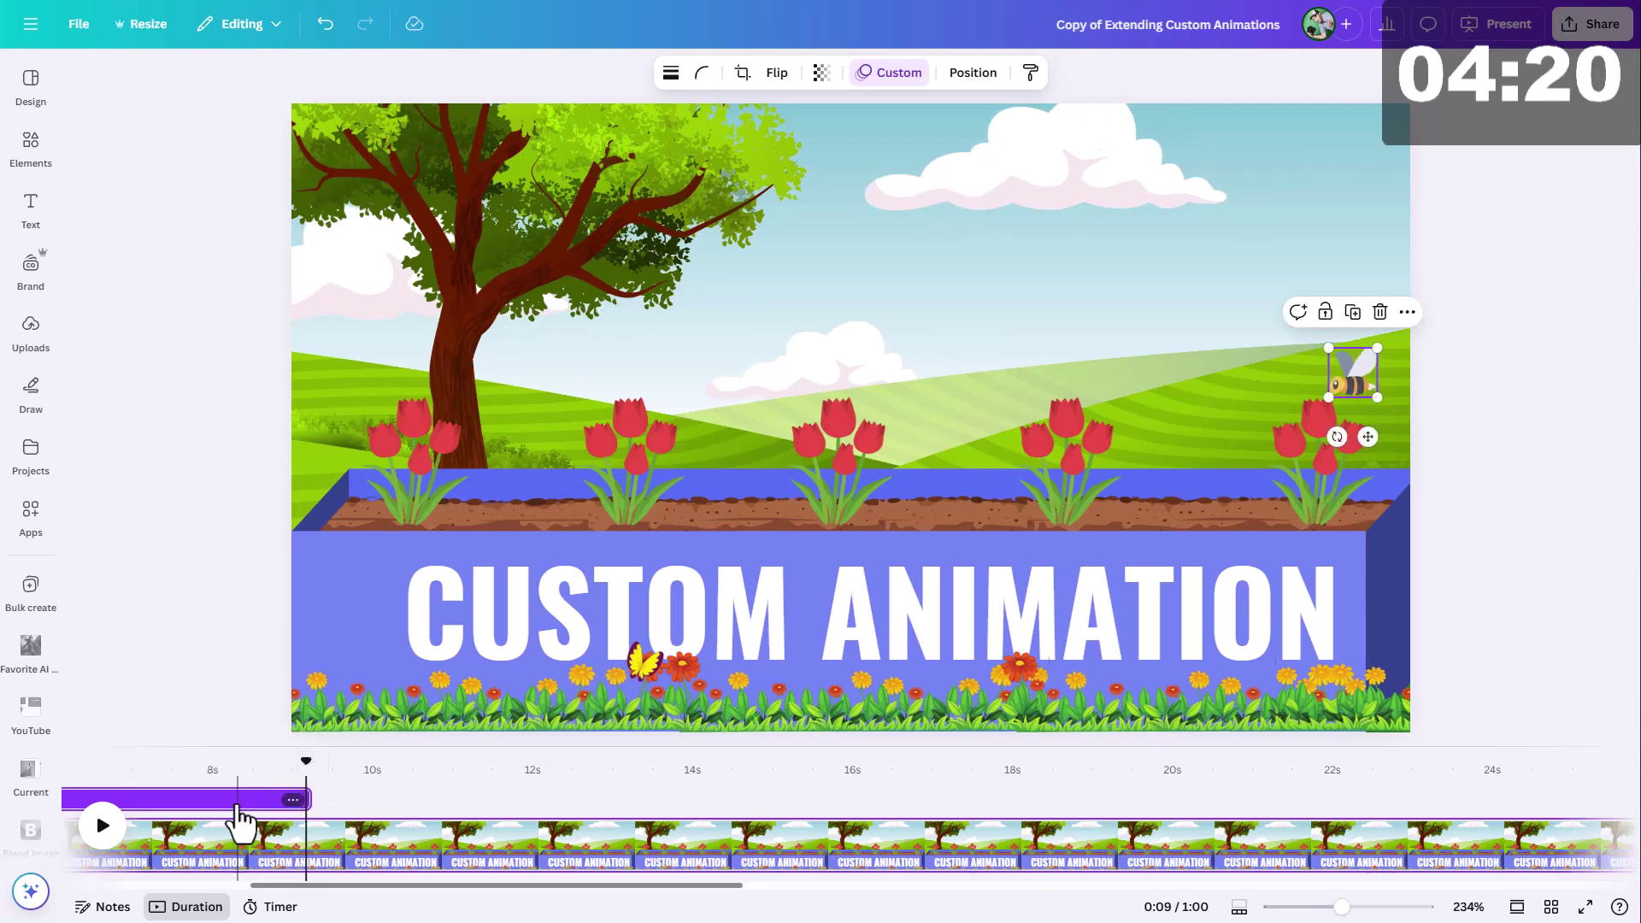
Step: Duplicate the bee and move the copy just left of the original in the sky
right_click(1352, 376)
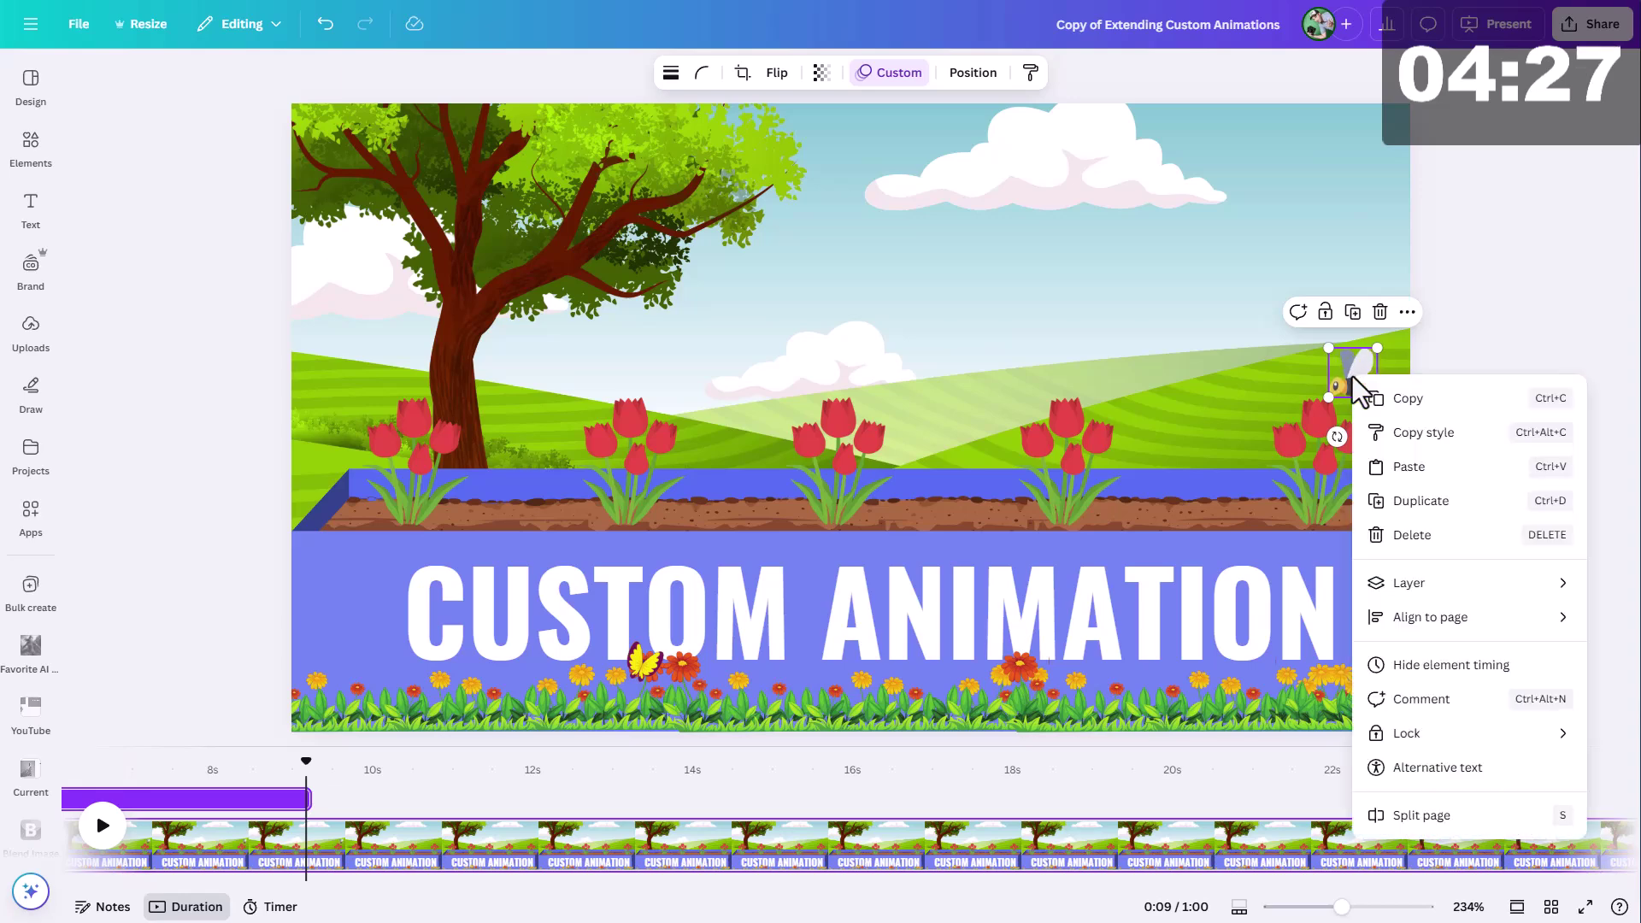
left_click(1395, 501)
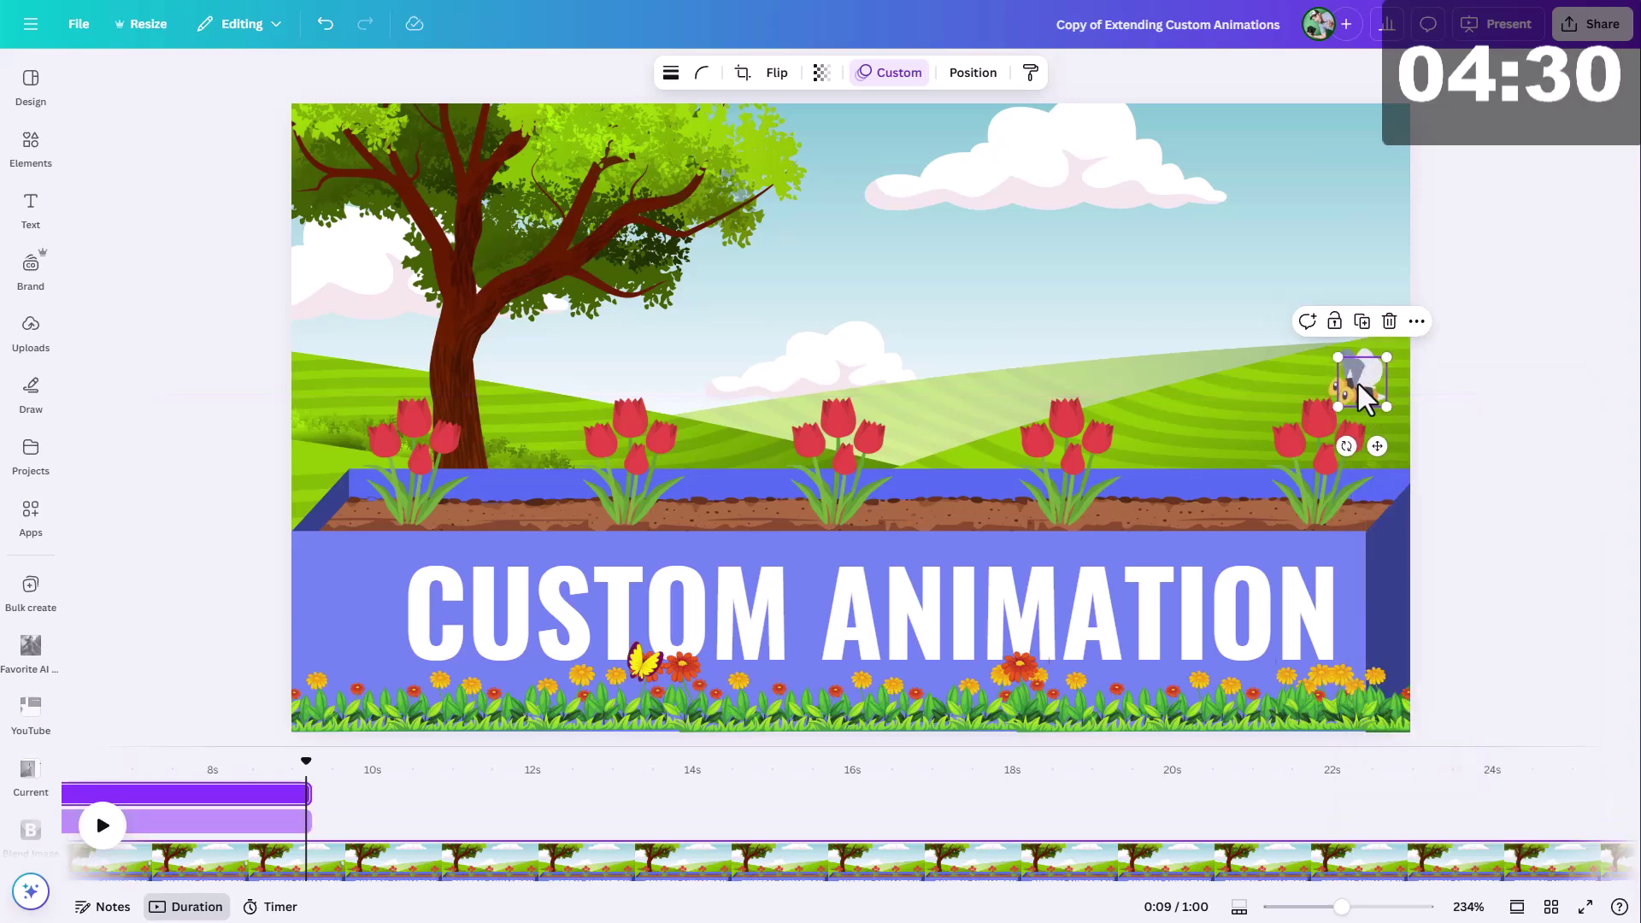
left_click_drag(1361, 386, 1193, 369)
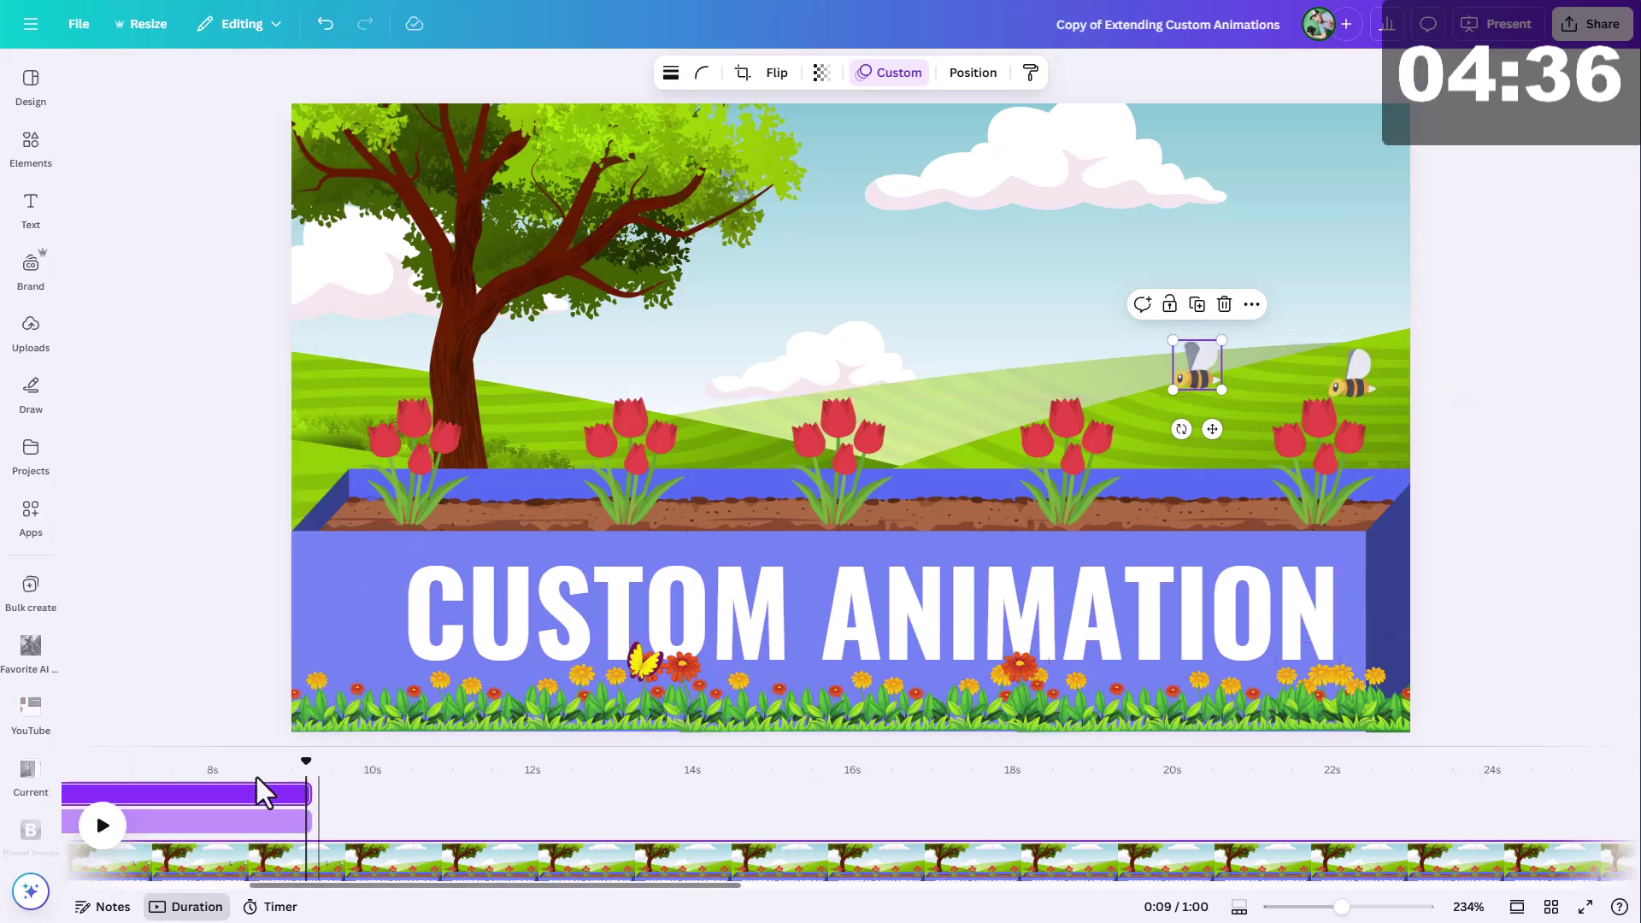
Step: Lengthen the copy's clip and shift it to start after the first bee's, near 9 s
left_click_drag(207, 804, 869, 794)
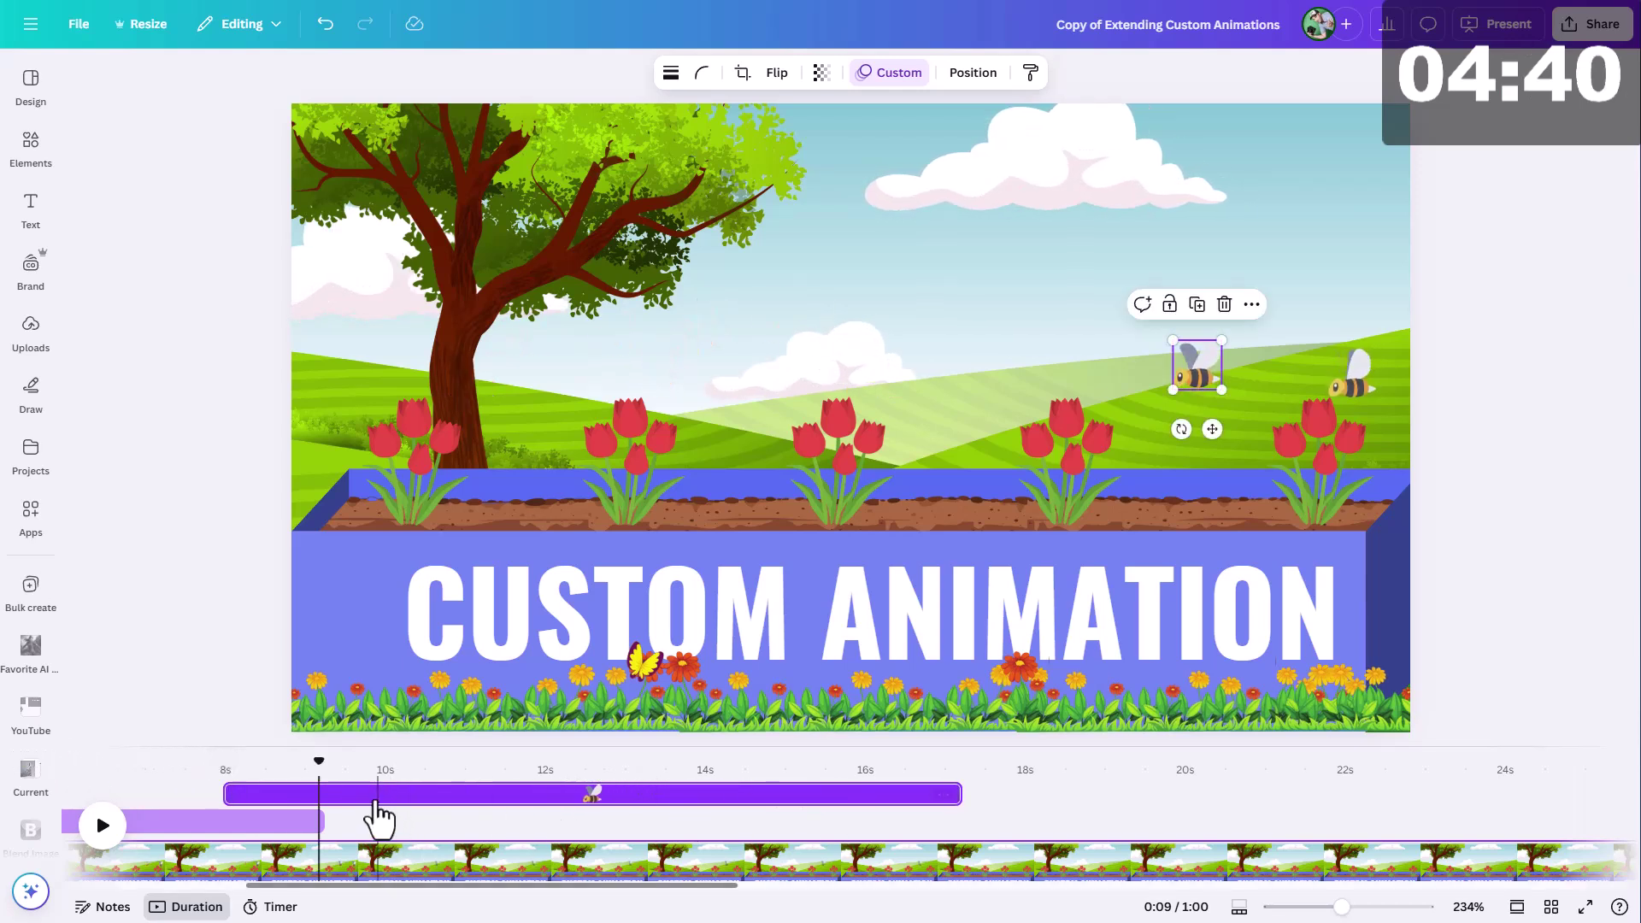
left_click_drag(368, 808, 467, 825)
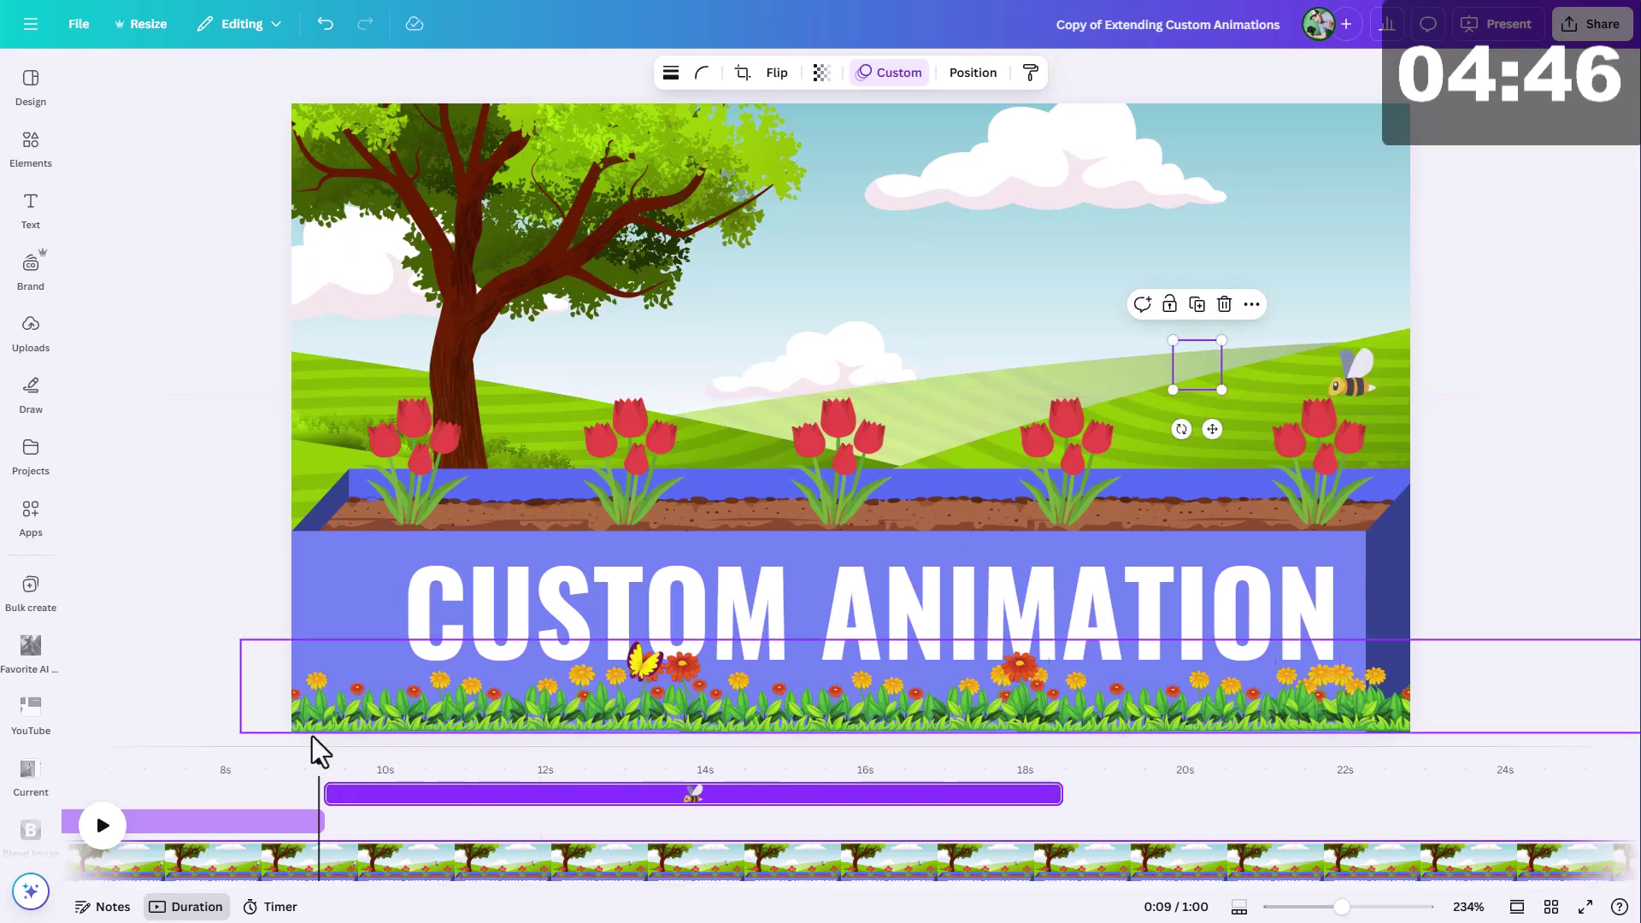
mouse_move(319, 759)
left_mouse_down()
mouse_move(289, 757)
mouse_move(335, 757)
mouse_move(279, 757)
mouse_move(327, 756)
left_mouse_up()
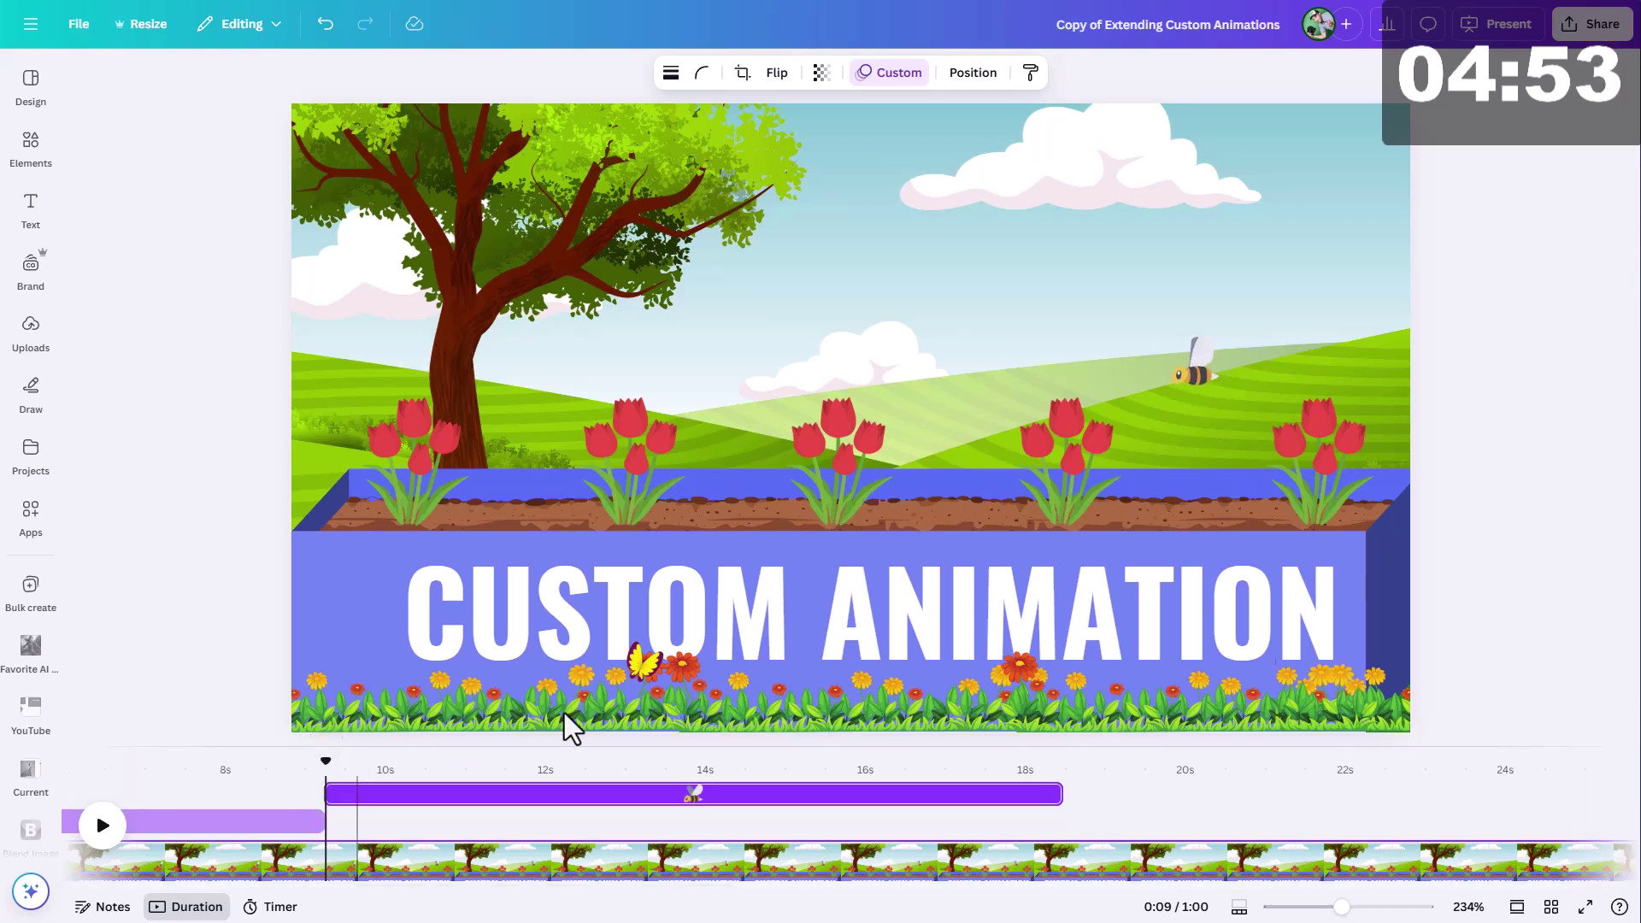
Step: Move the duplicate bee onto the tree trunk and preview the scene at about 9.5 s
left_click(1198, 376)
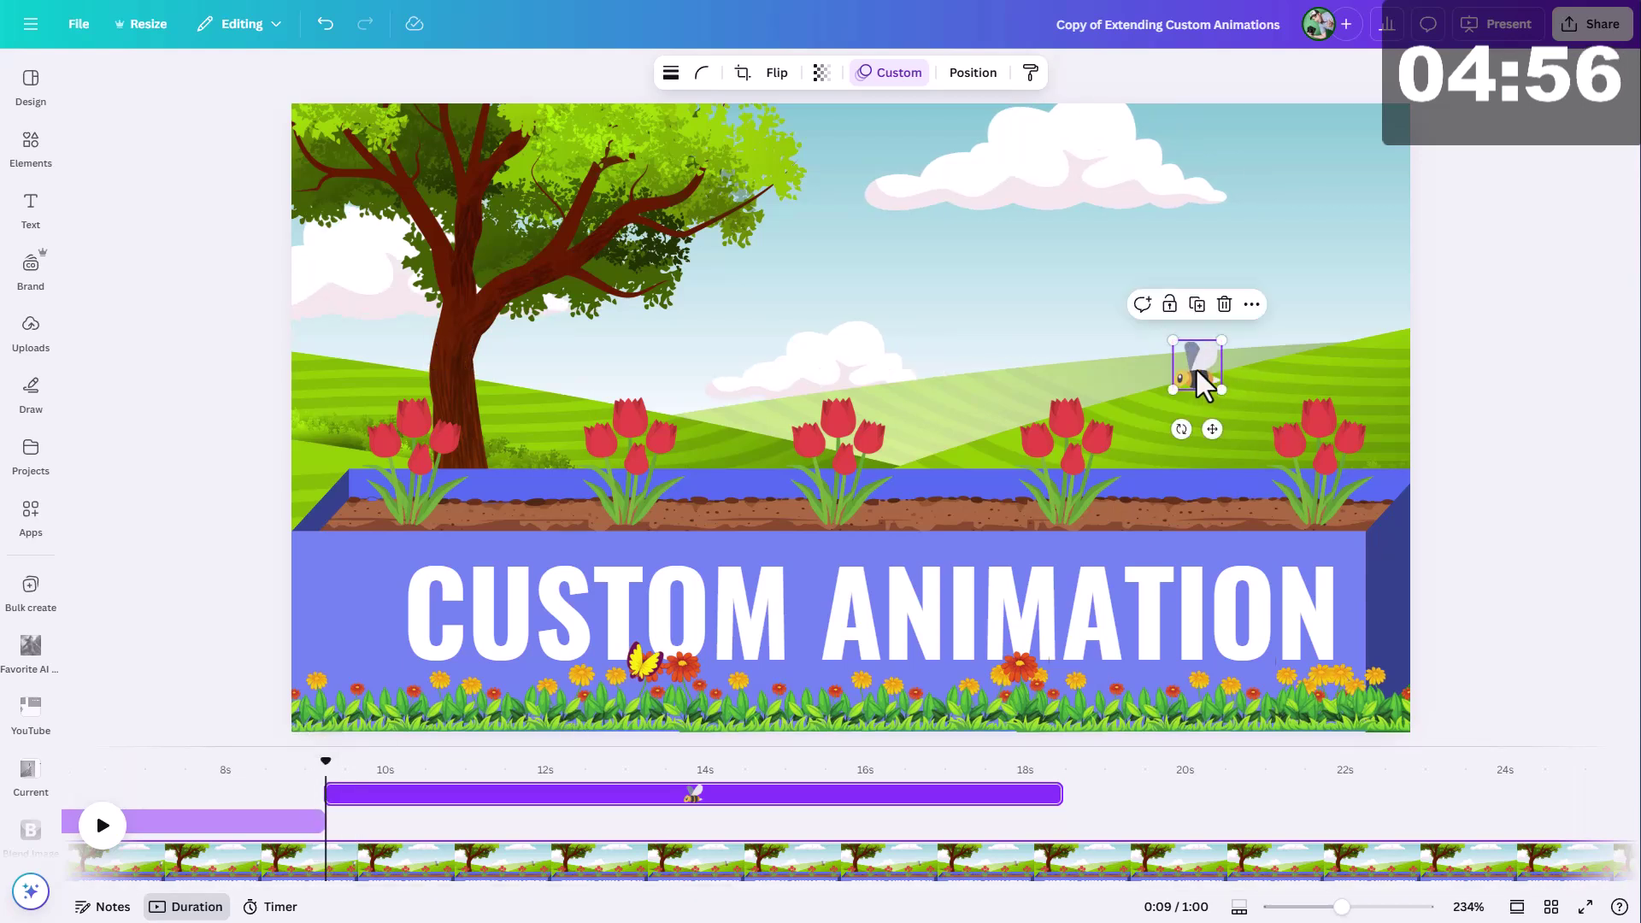
left_click_drag(1194, 371, 443, 369)
left_click_drag(327, 756, 353, 756)
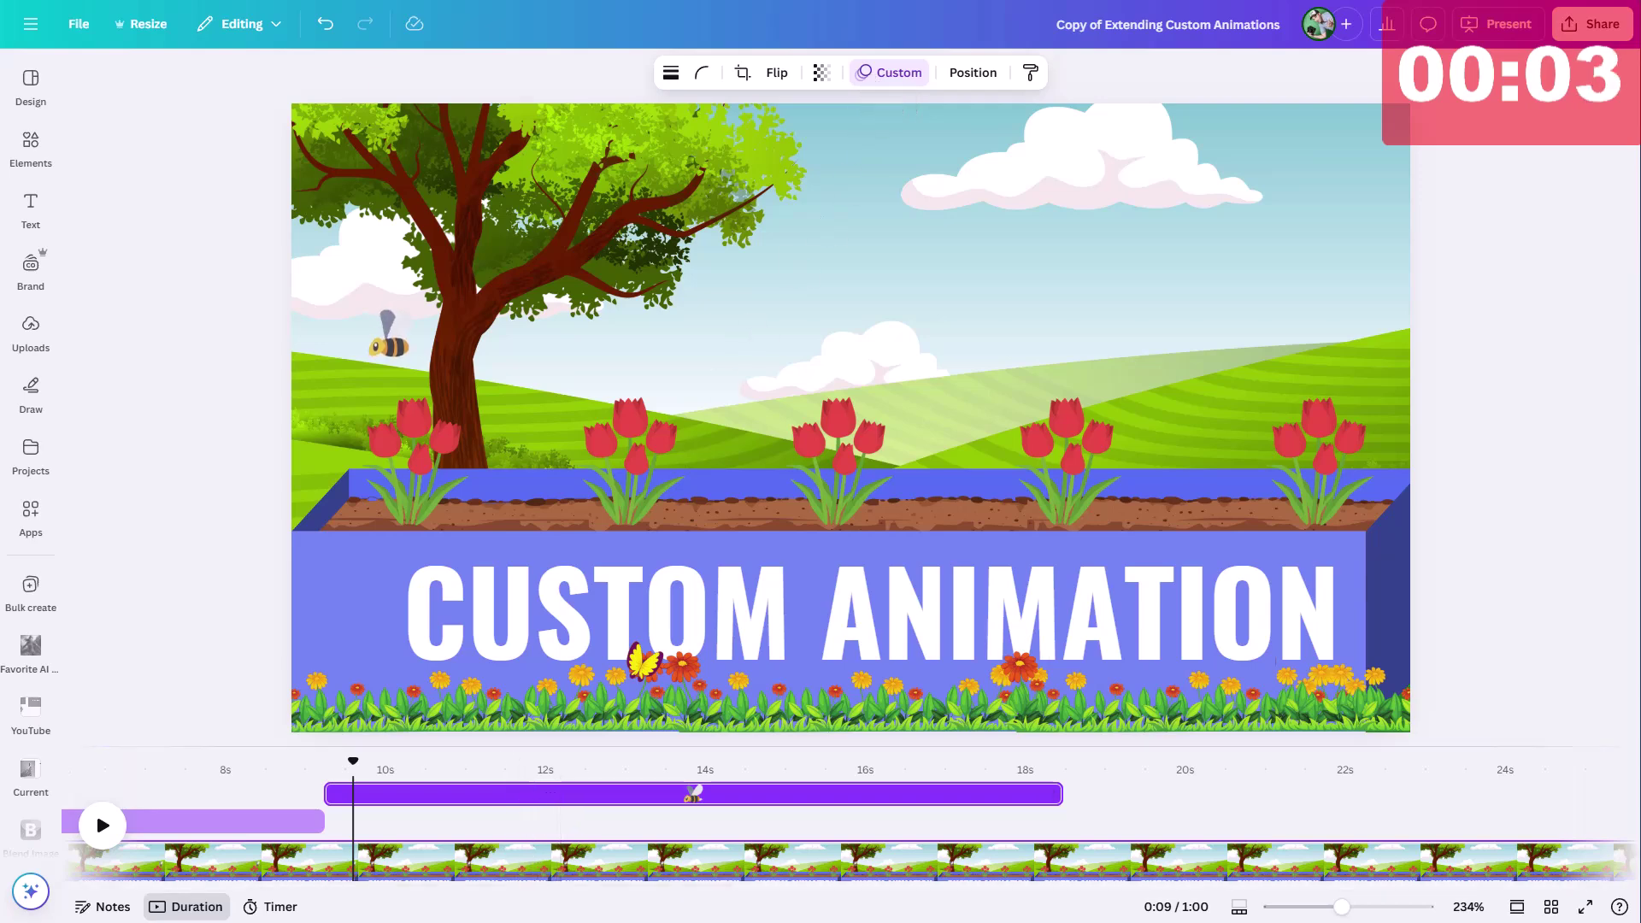
Step: Delete the duplicate bee's inherited custom motion path and close the animation settings
left_click(874, 73)
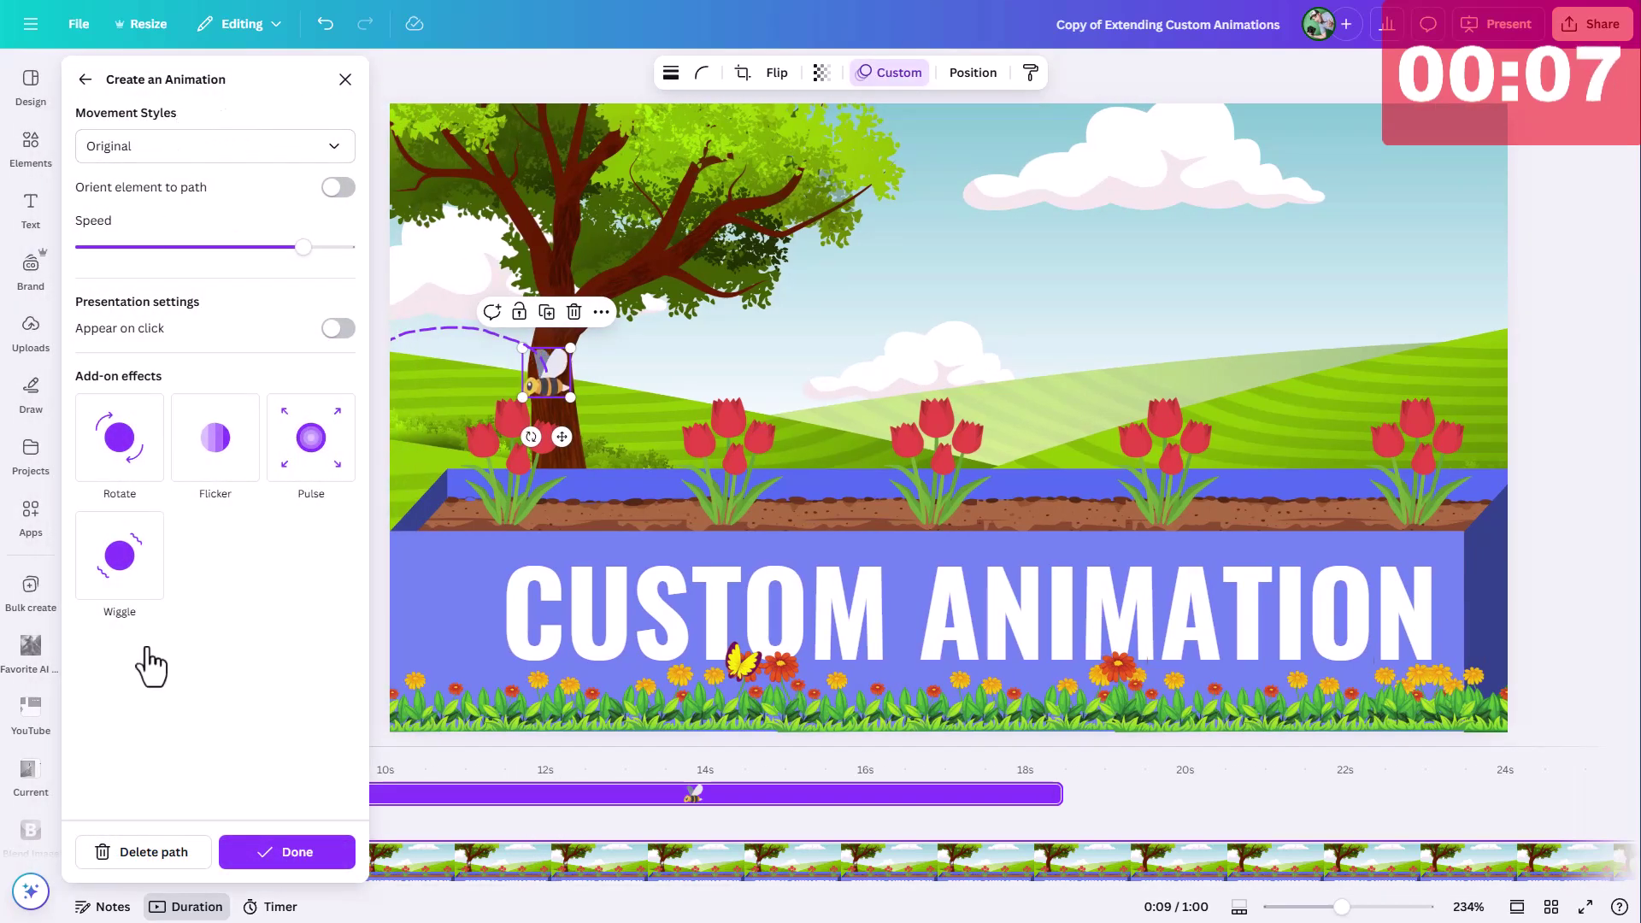
left_click(141, 852)
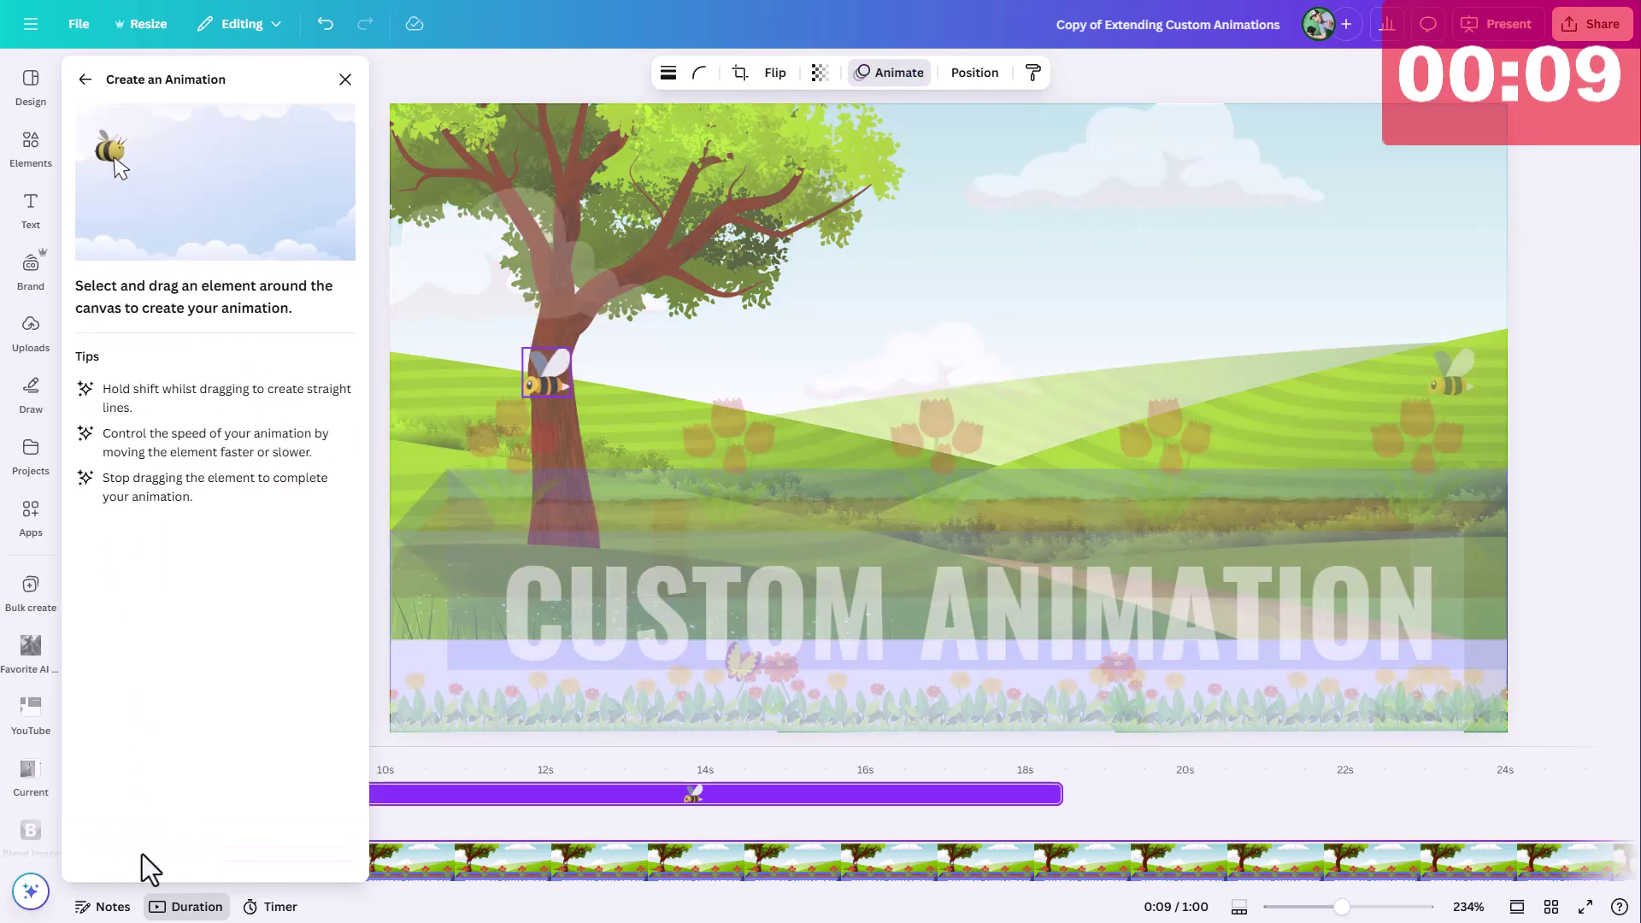
left_click(345, 80)
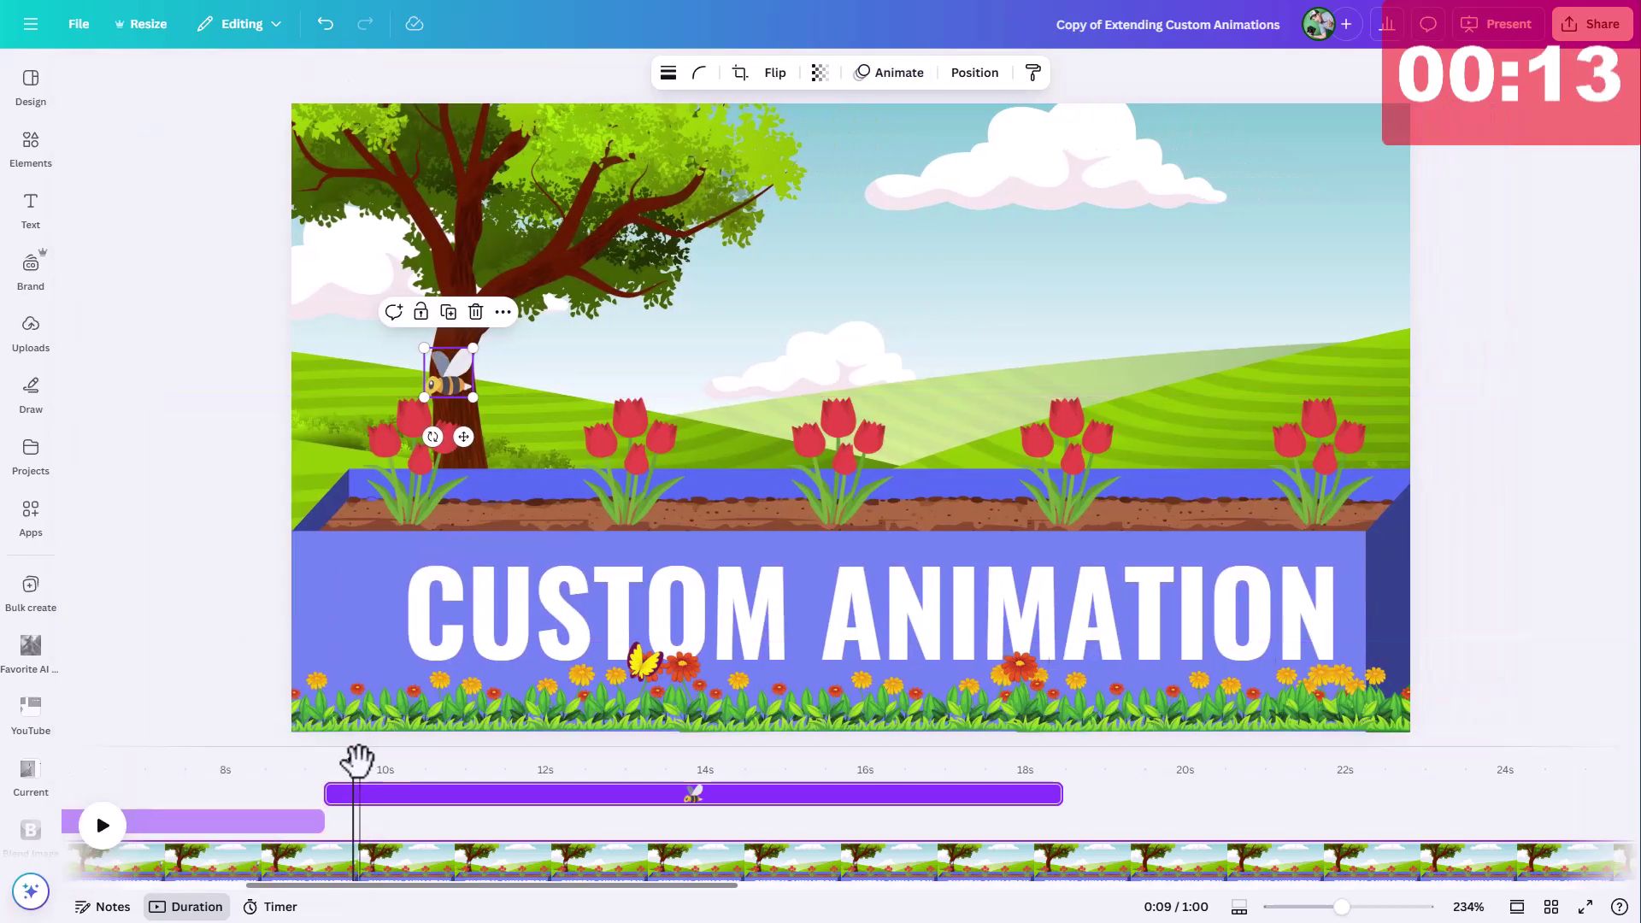
mouse_move(356, 754)
left_mouse_down()
mouse_move(242, 755)
mouse_move(337, 749)
mouse_move(308, 758)
mouse_move(423, 799)
mouse_move(345, 808)
mouse_move(389, 808)
mouse_move(354, 808)
mouse_move(376, 808)
mouse_move(287, 761)
mouse_move(350, 765)
mouse_move(330, 765)
left_mouse_up()
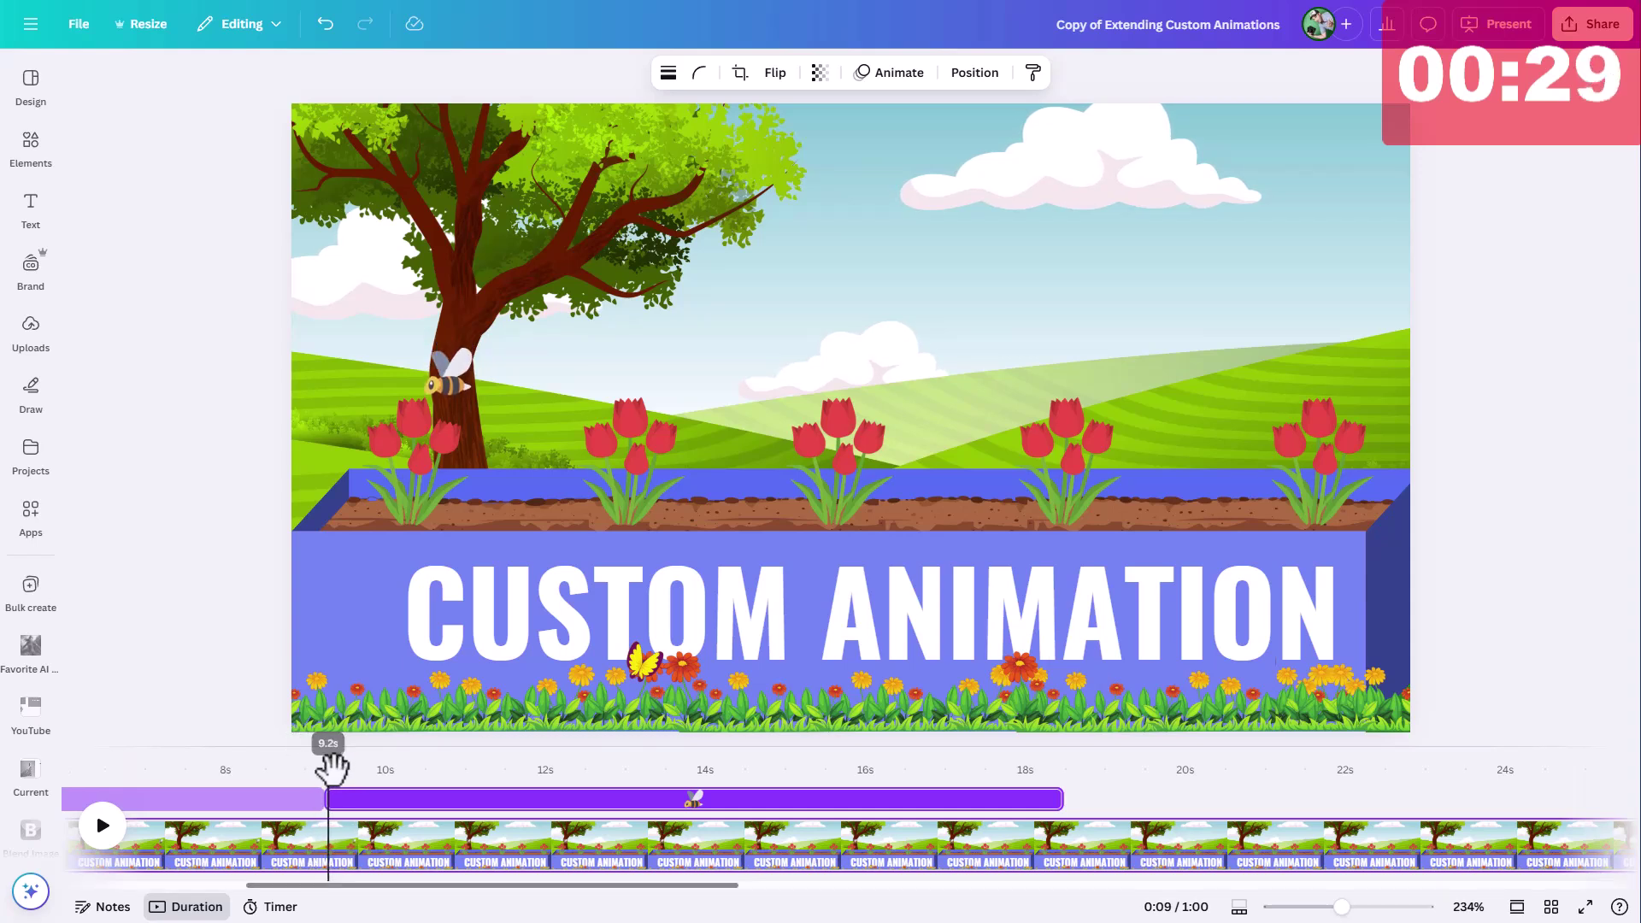
left_click(265, 800)
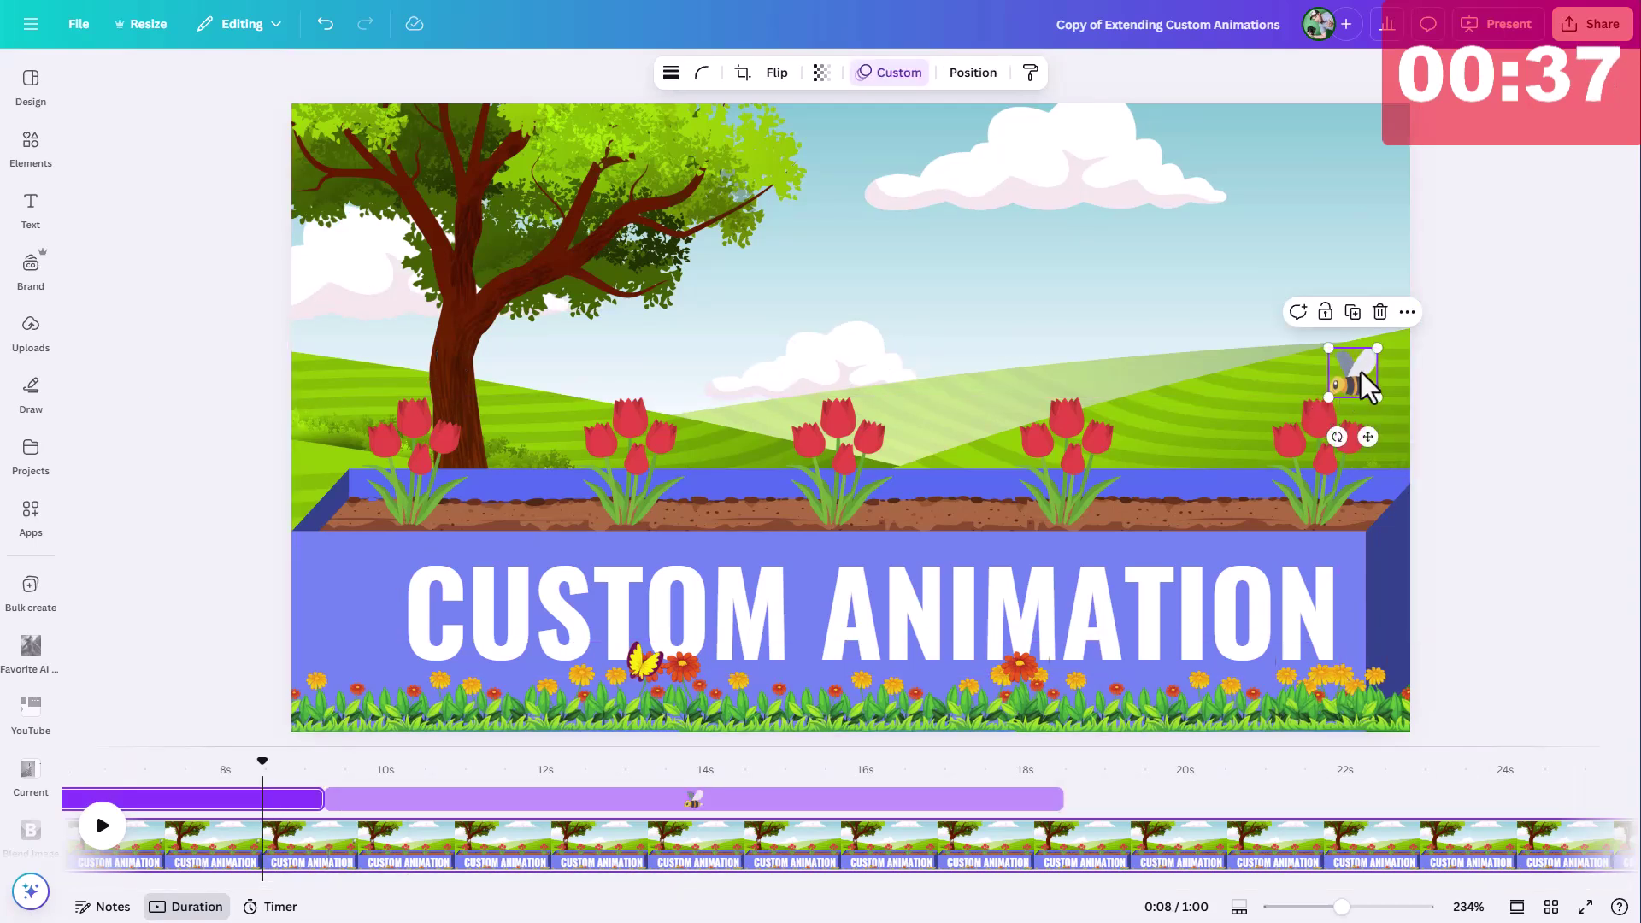
left_click_drag(265, 757, 327, 749)
left_click(443, 383)
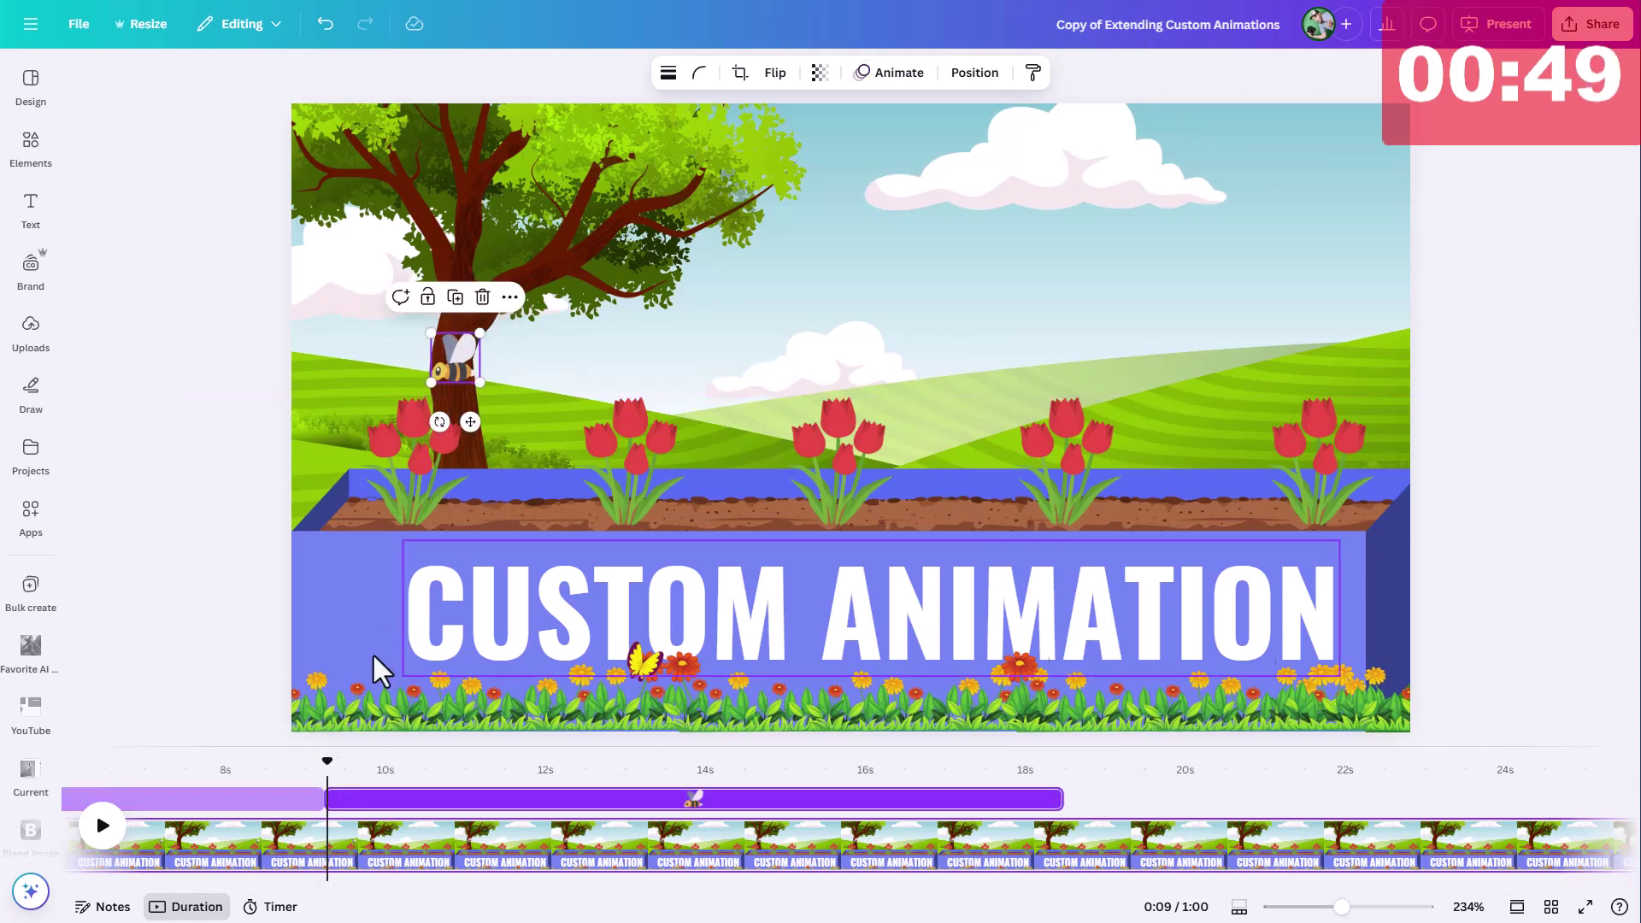
mouse_move(326, 760)
left_mouse_down()
mouse_move(366, 757)
mouse_move(310, 772)
mouse_move(335, 768)
left_mouse_up()
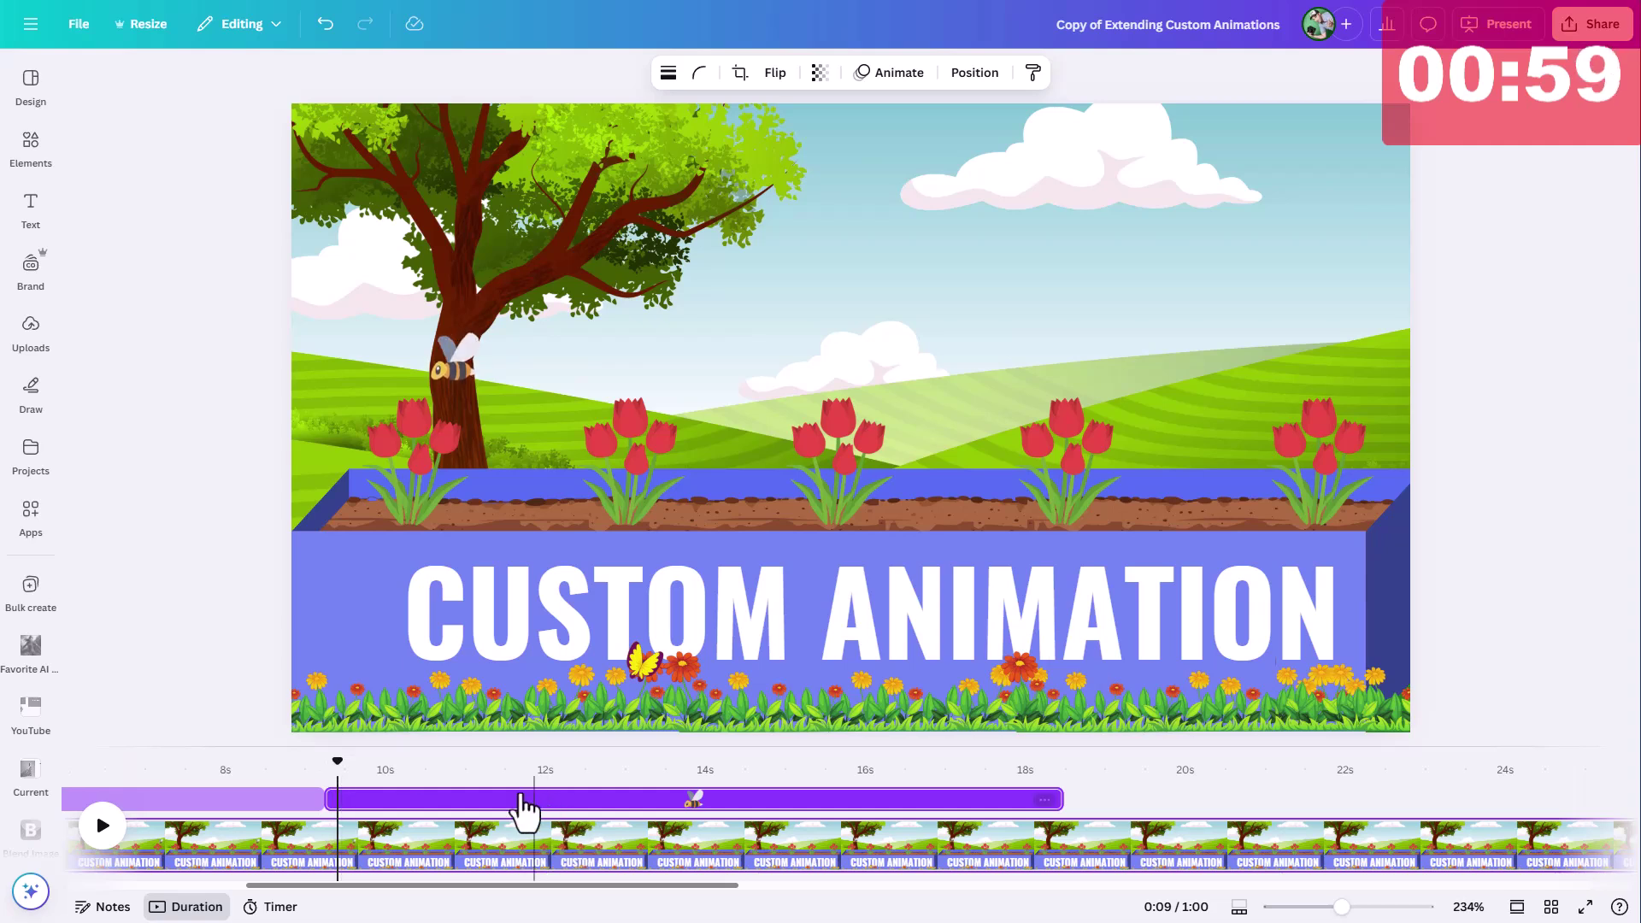
Step: Flip the duplicate bee horizontally to face right, previewing it between 7 and 9.4 seconds
left_click(453, 366)
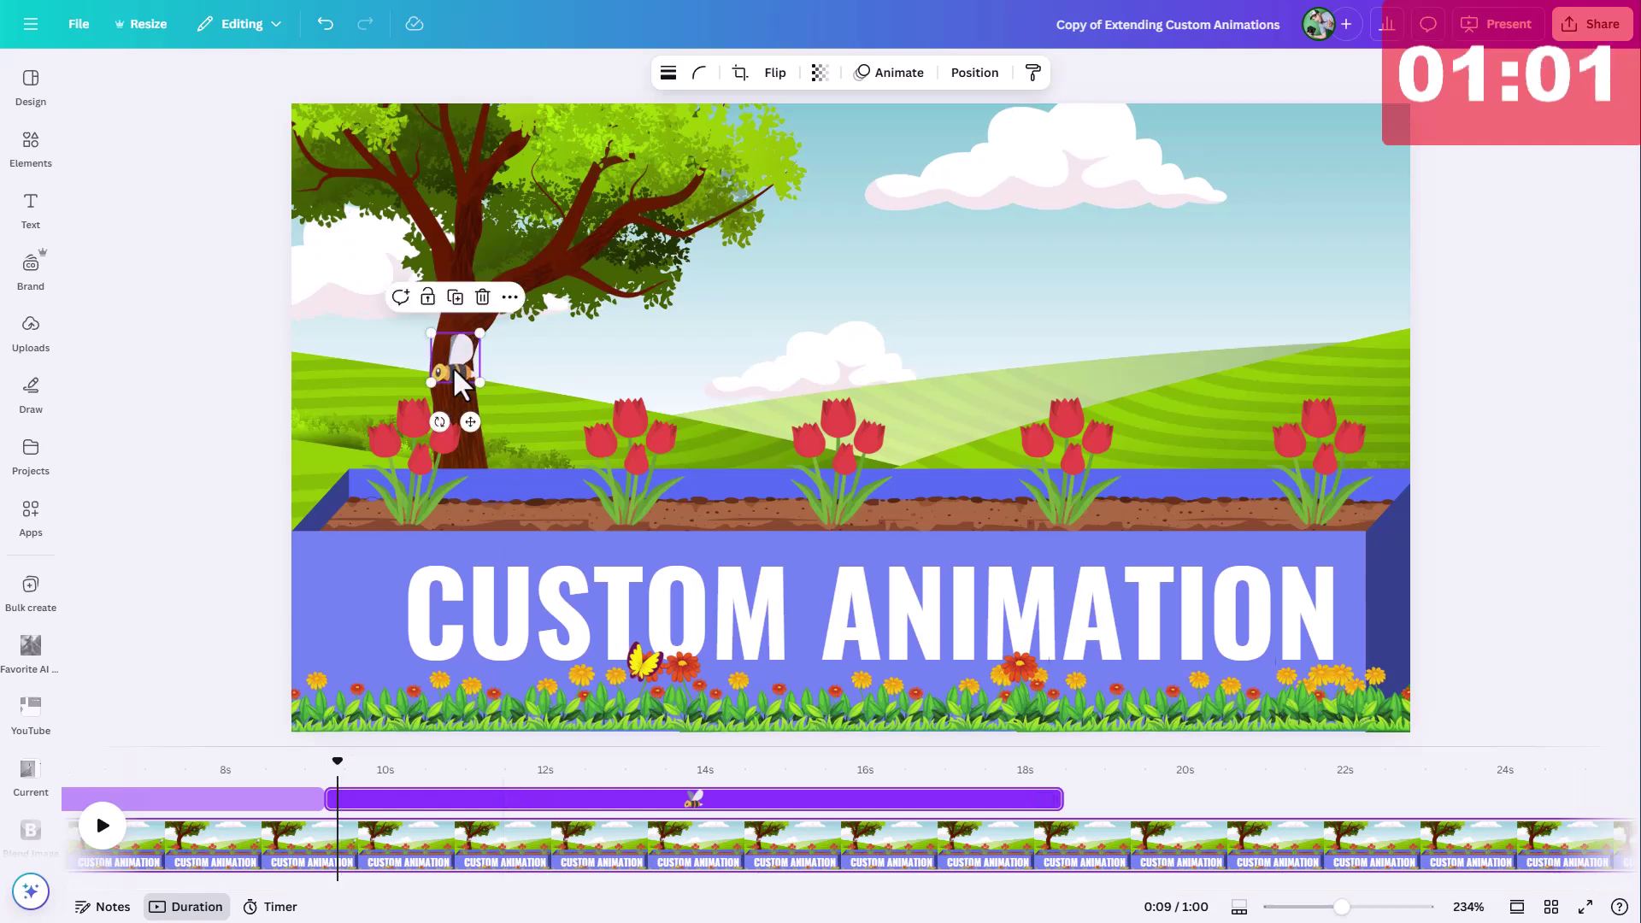
left_click(767, 74)
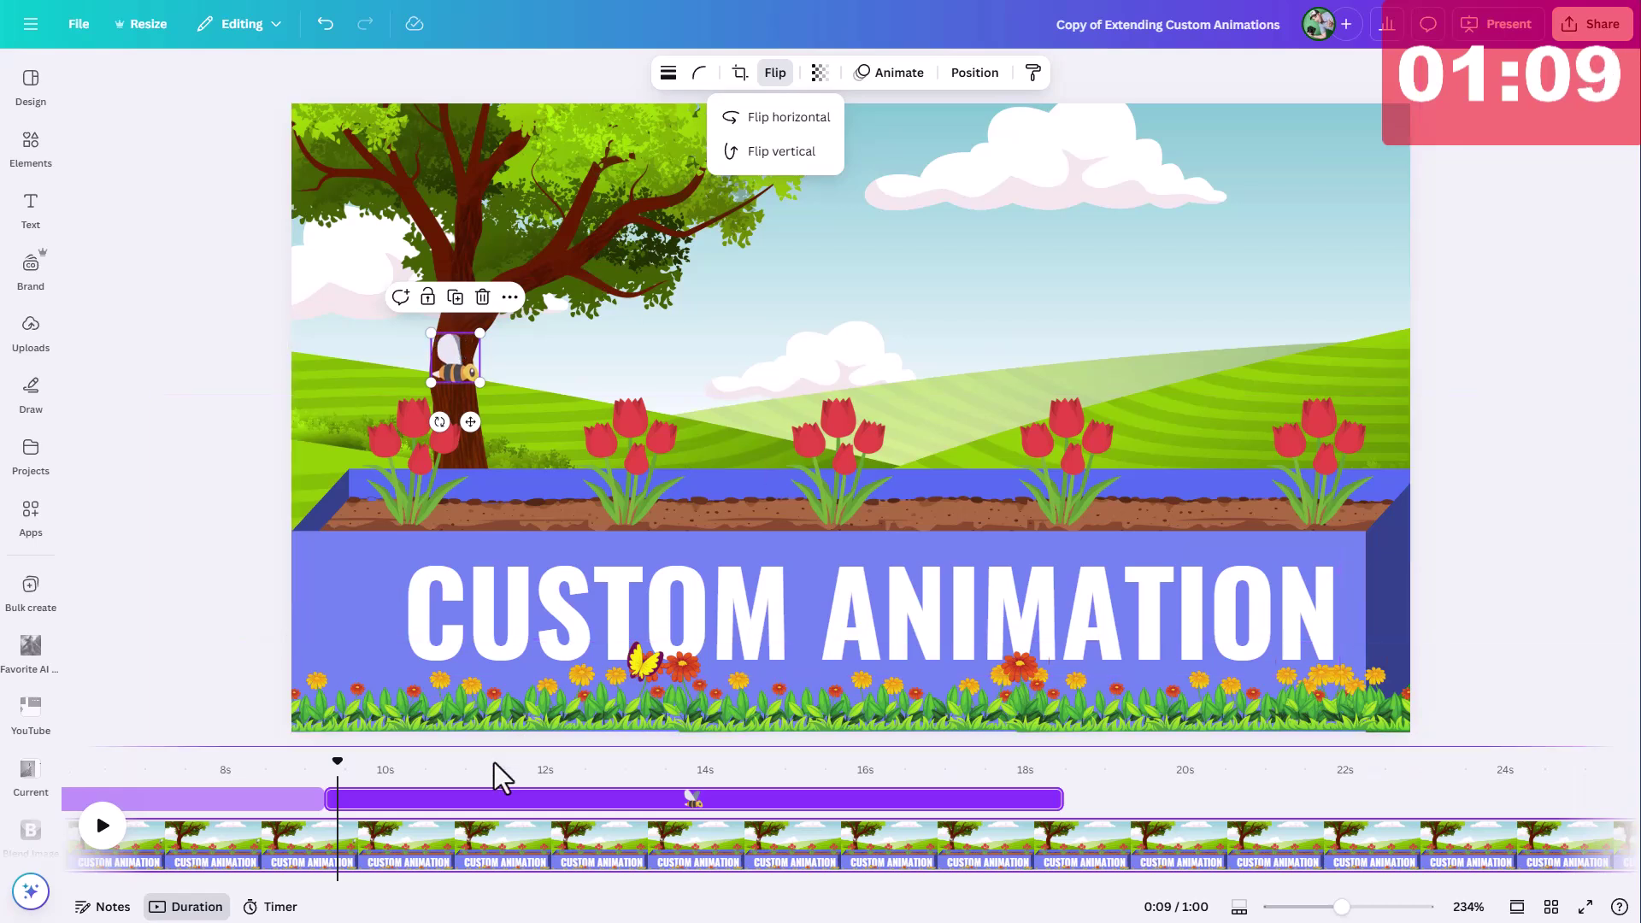
left_click_drag(339, 760, 154, 768)
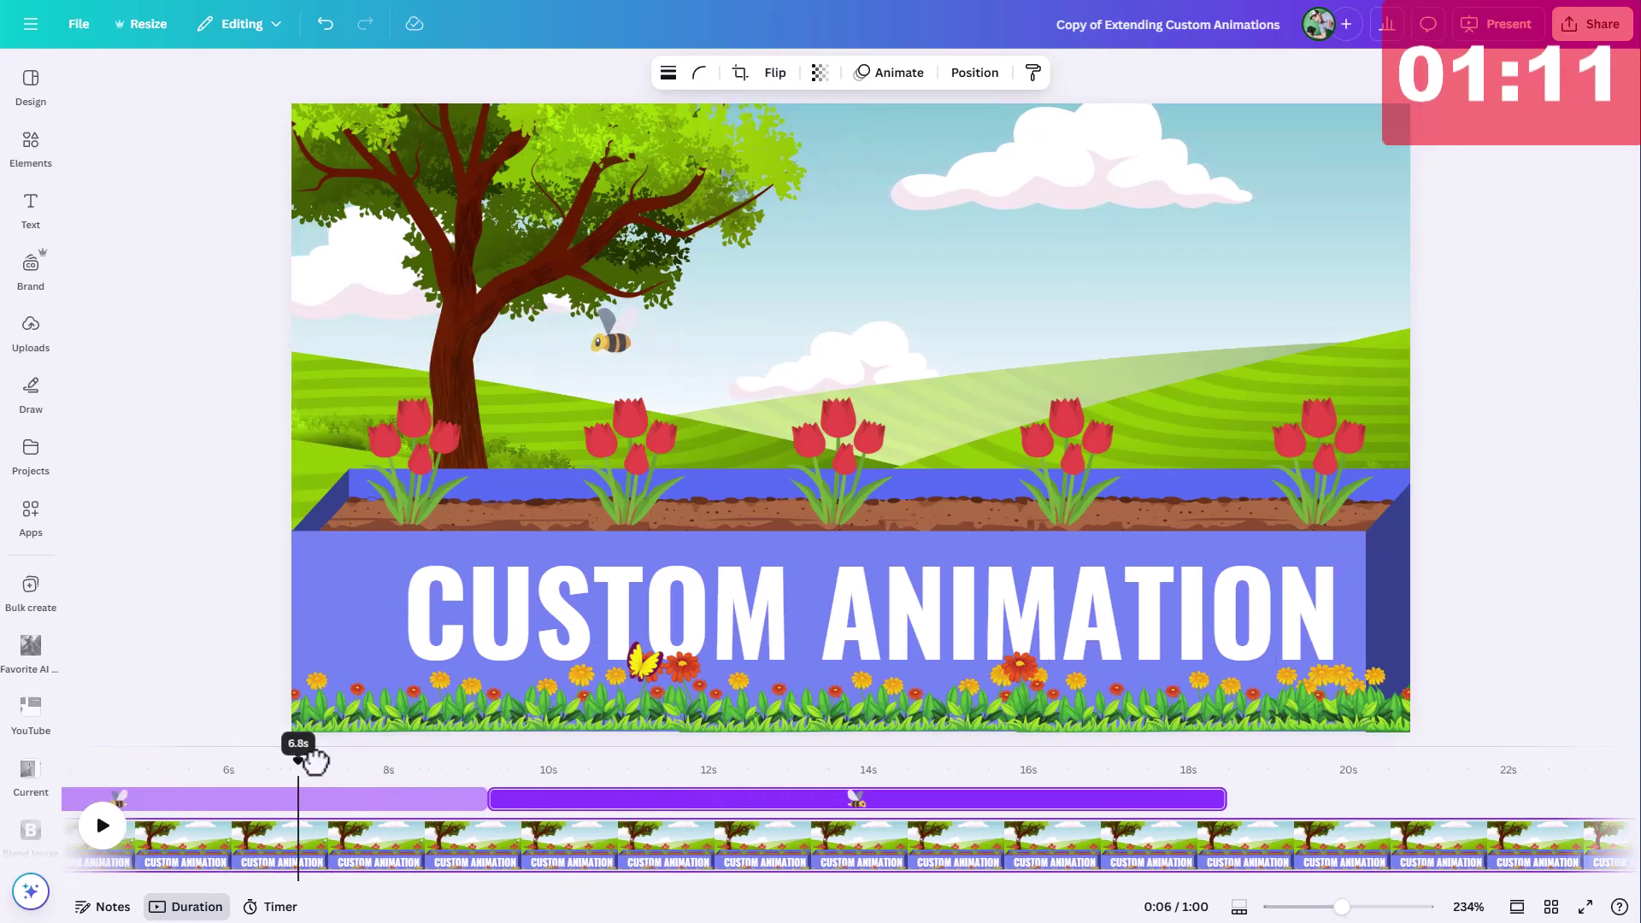
left_click_drag(322, 759, 506, 761)
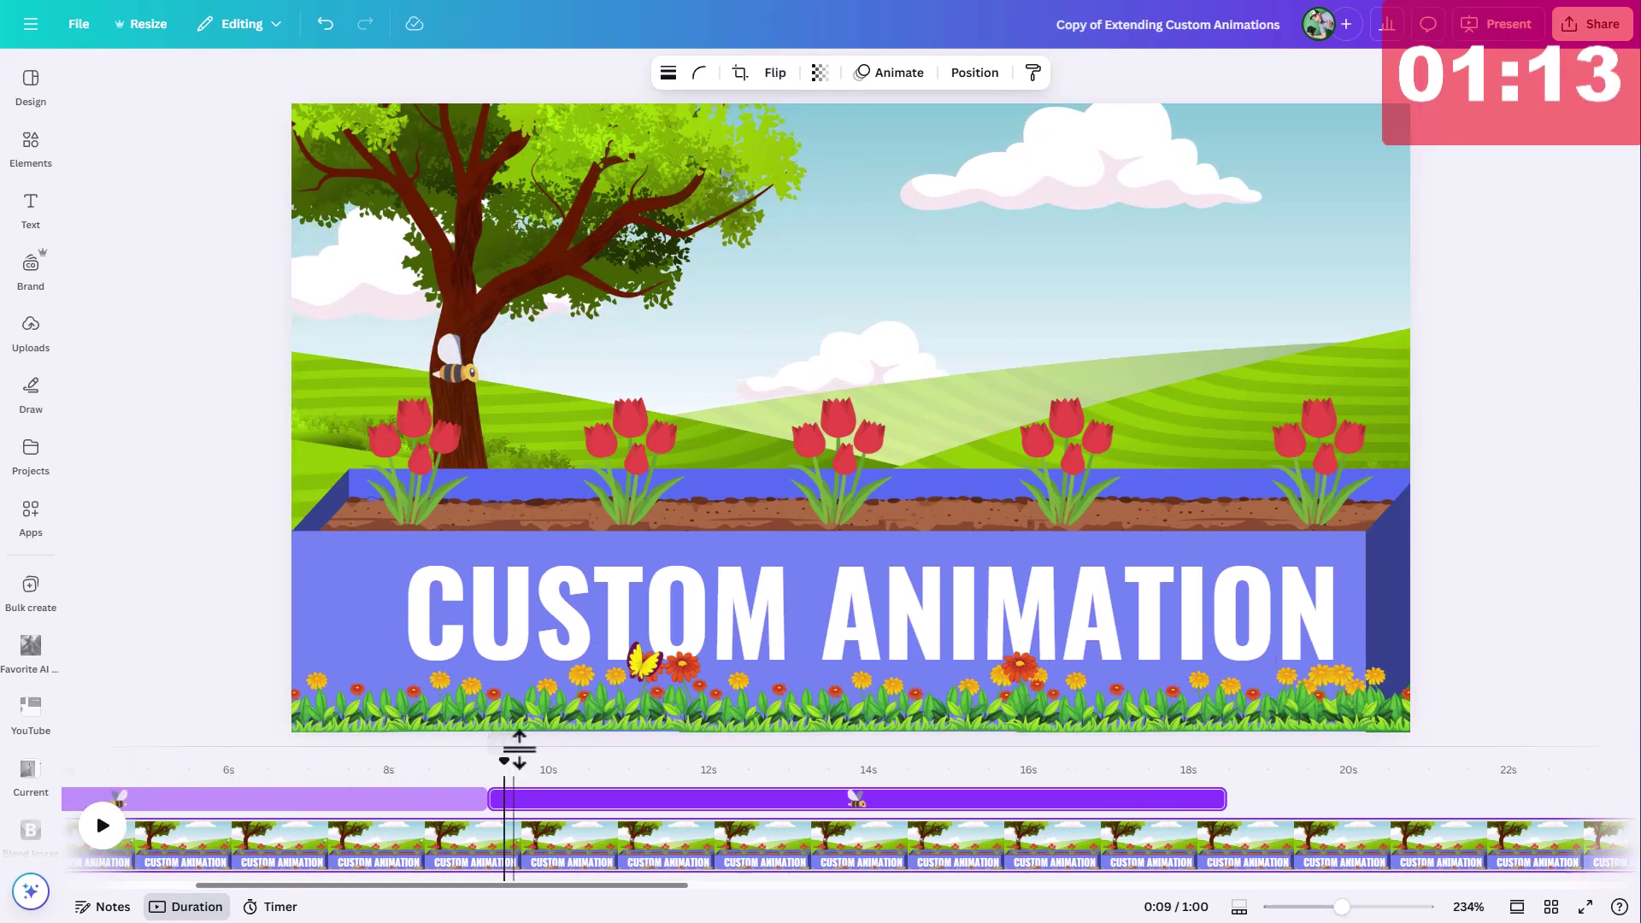
left_click(451, 366)
Step: Record a custom Create an Animation path for the duplicate bee, looping from the tree over the hills to the right
left_click(904, 75)
left_click(188, 287)
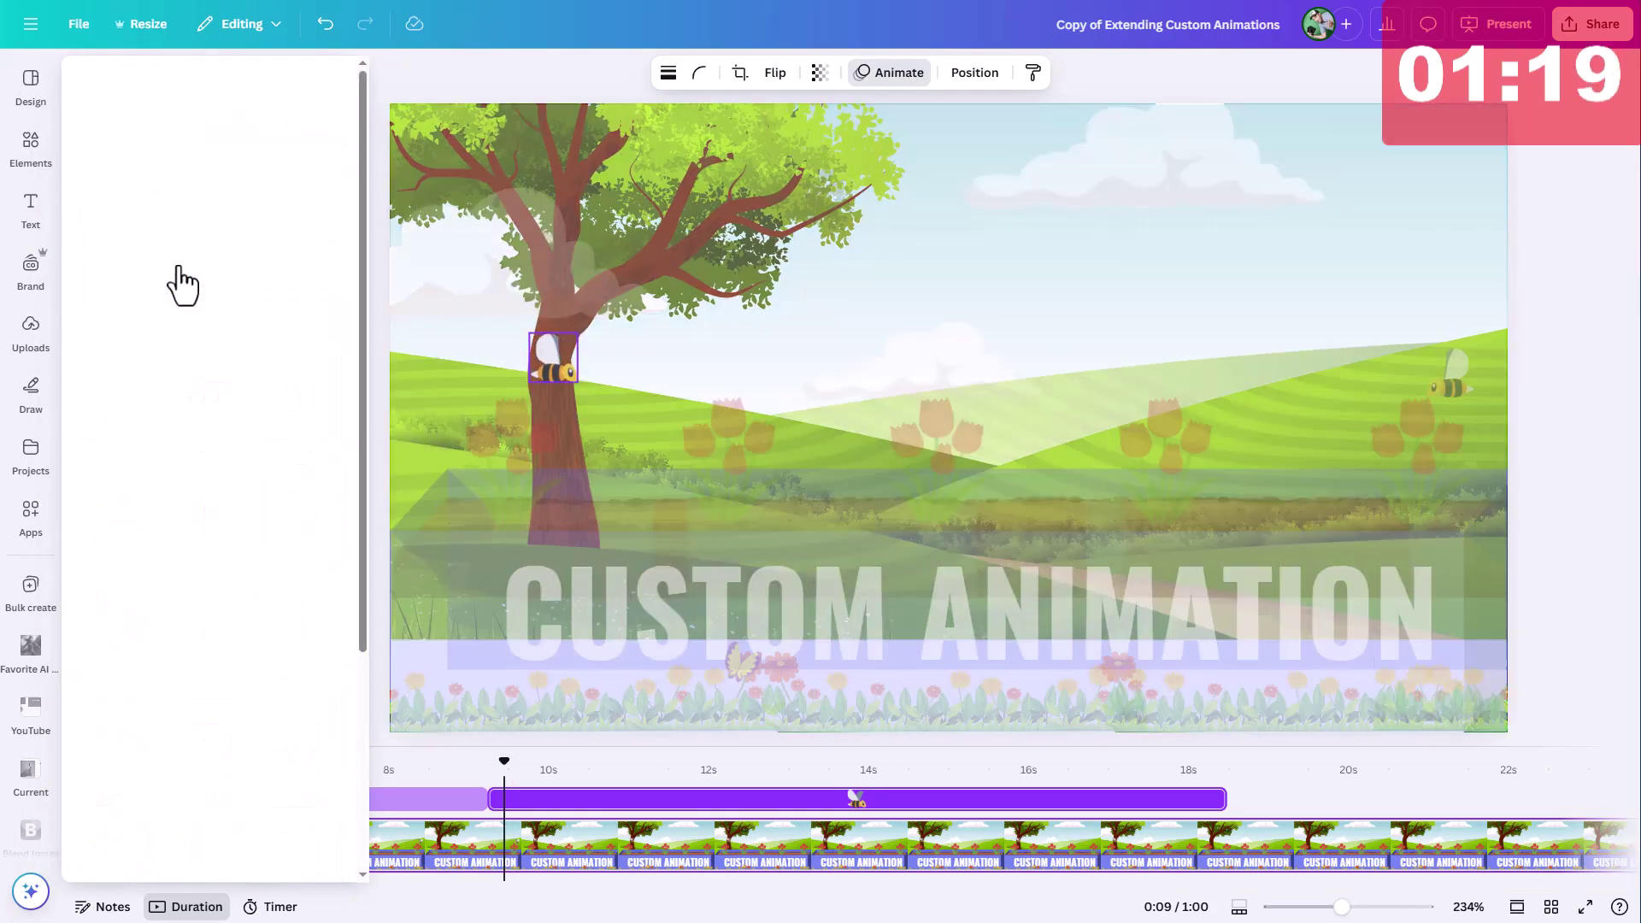
mouse_move(574, 351)
left_mouse_down()
mouse_move(618, 330)
mouse_move(693, 349)
mouse_move(704, 371)
mouse_move(816, 329)
mouse_move(915, 361)
left_mouse_up()
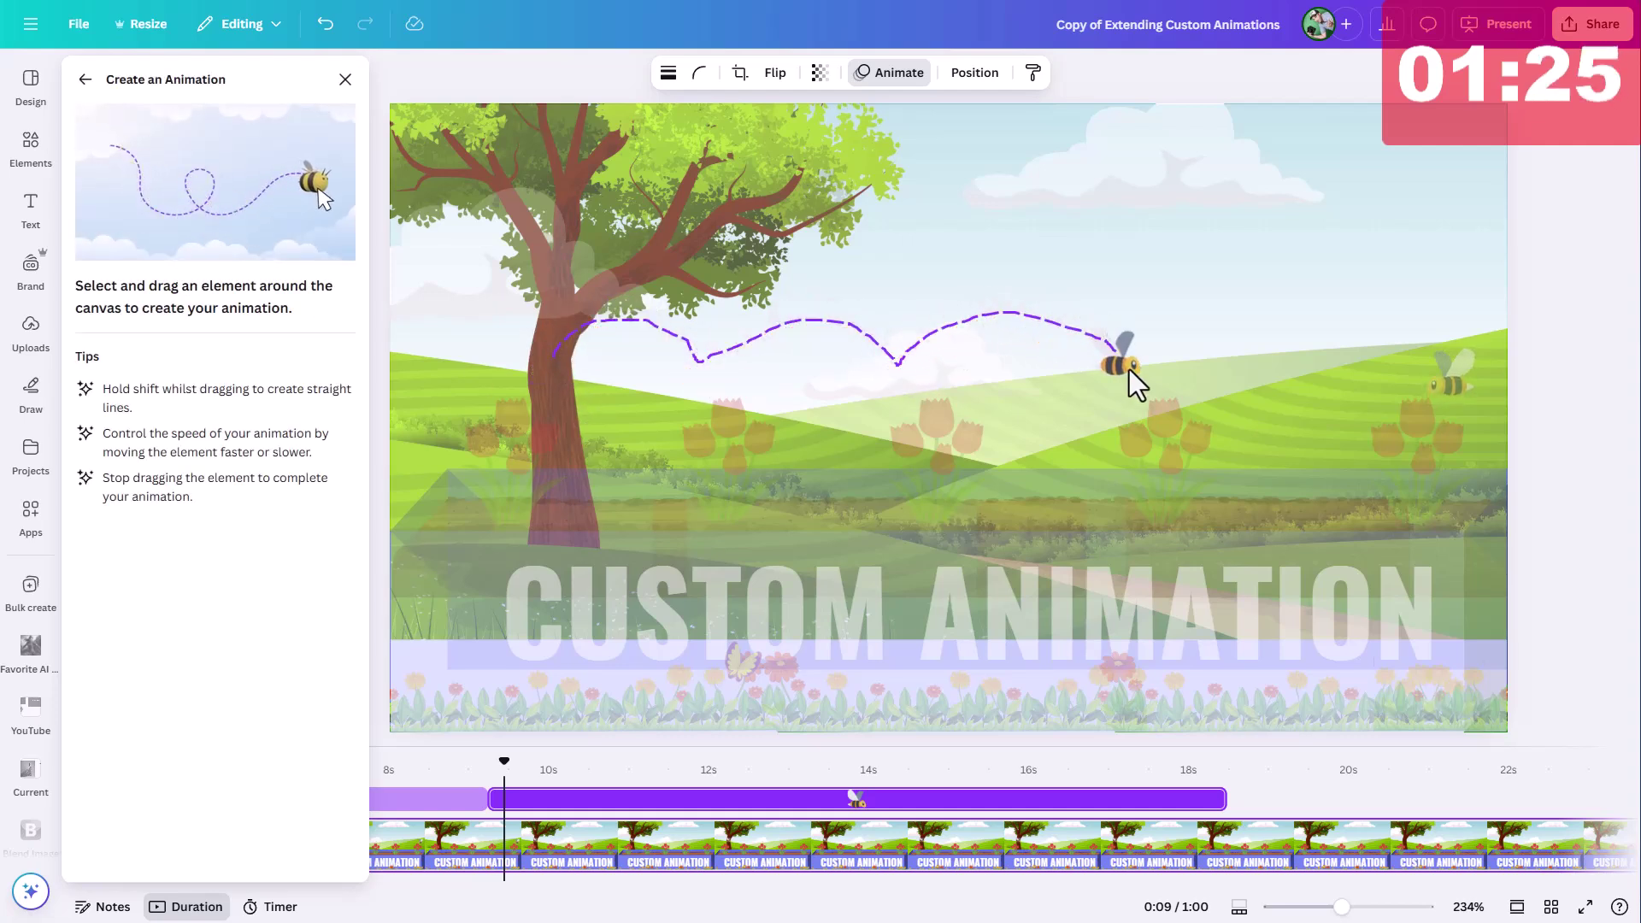
mouse_move(1131, 371)
left_mouse_down()
mouse_move(1167, 340)
mouse_move(1233, 321)
mouse_move(1385, 373)
left_mouse_up()
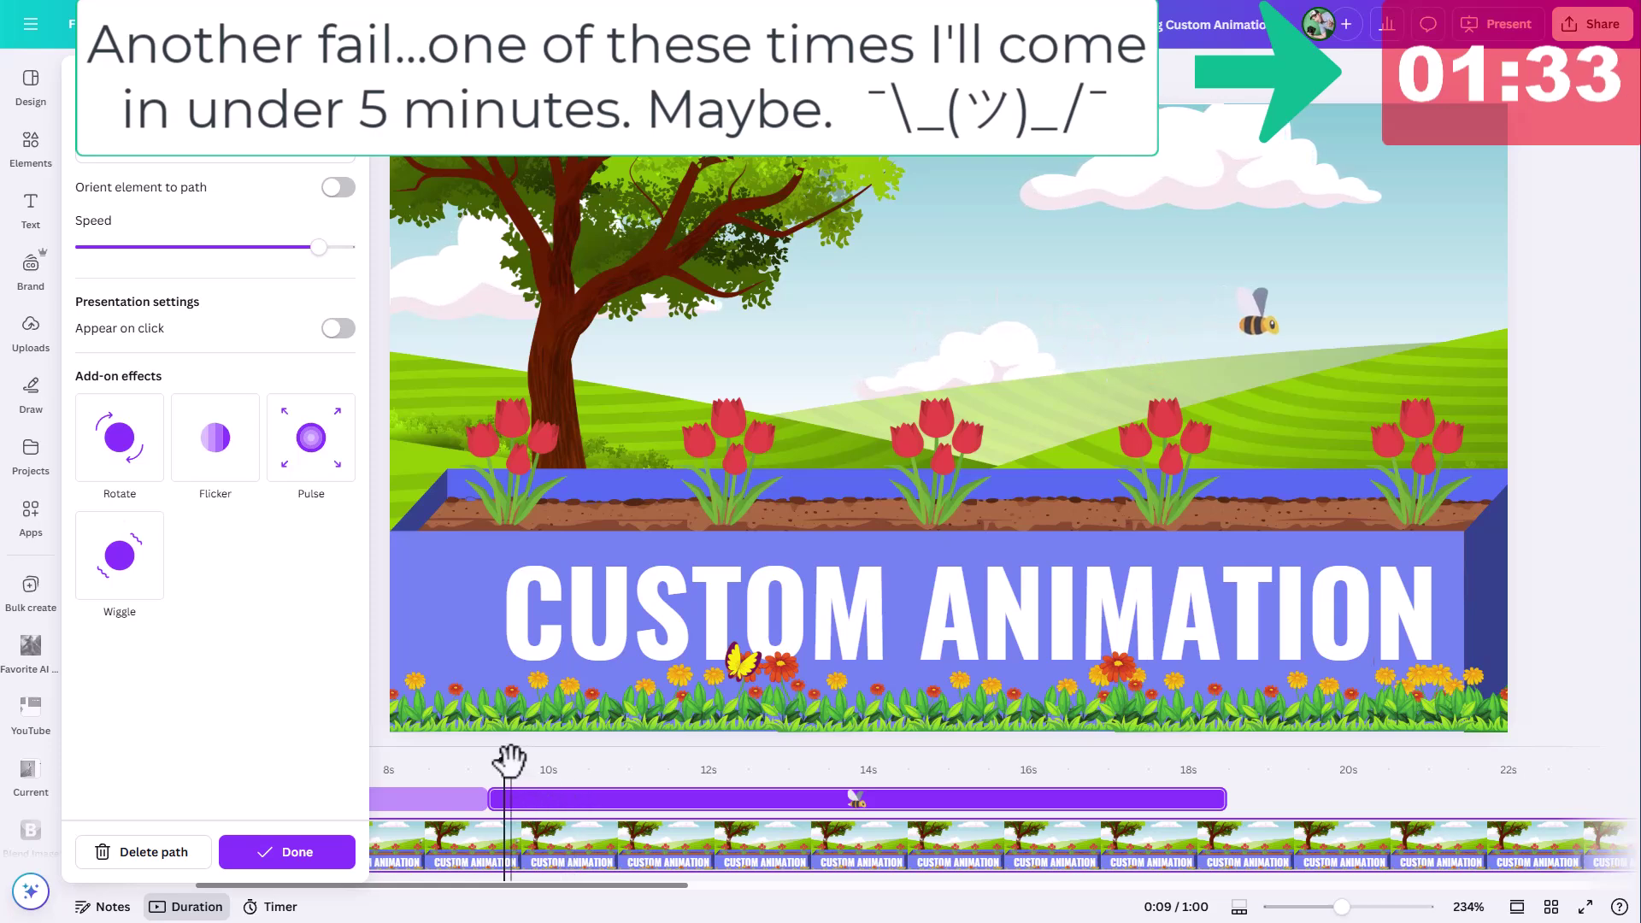
left_click_drag(513, 759, 147, 770)
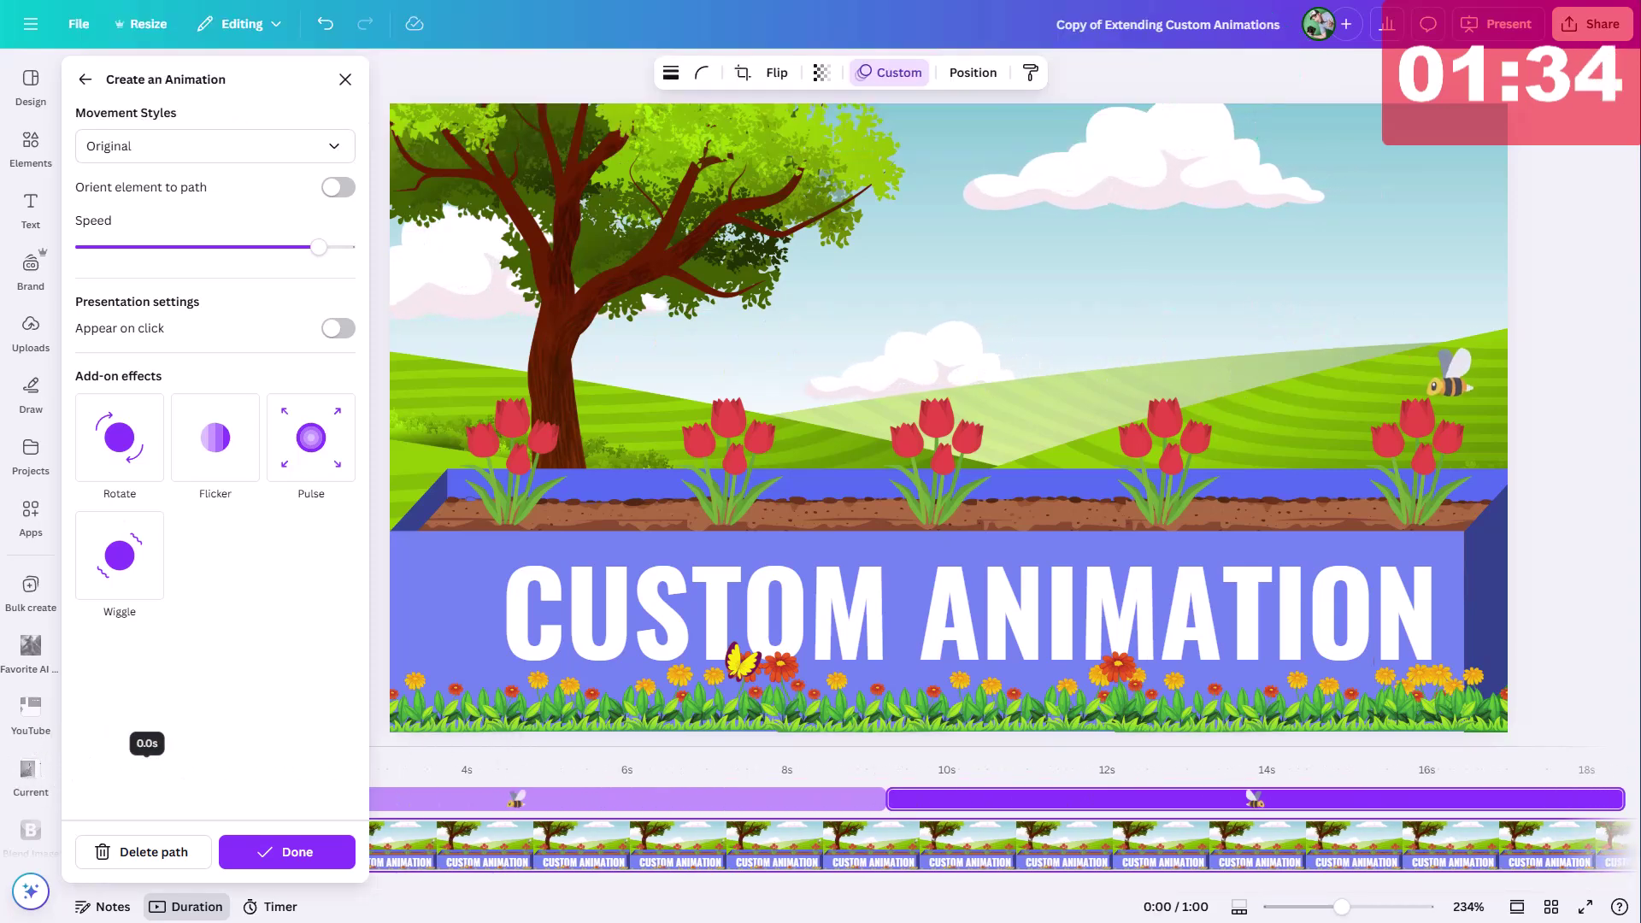
Step: Apply the duplicate bee's new flight path and play the scene from the beginning
left_click(274, 854)
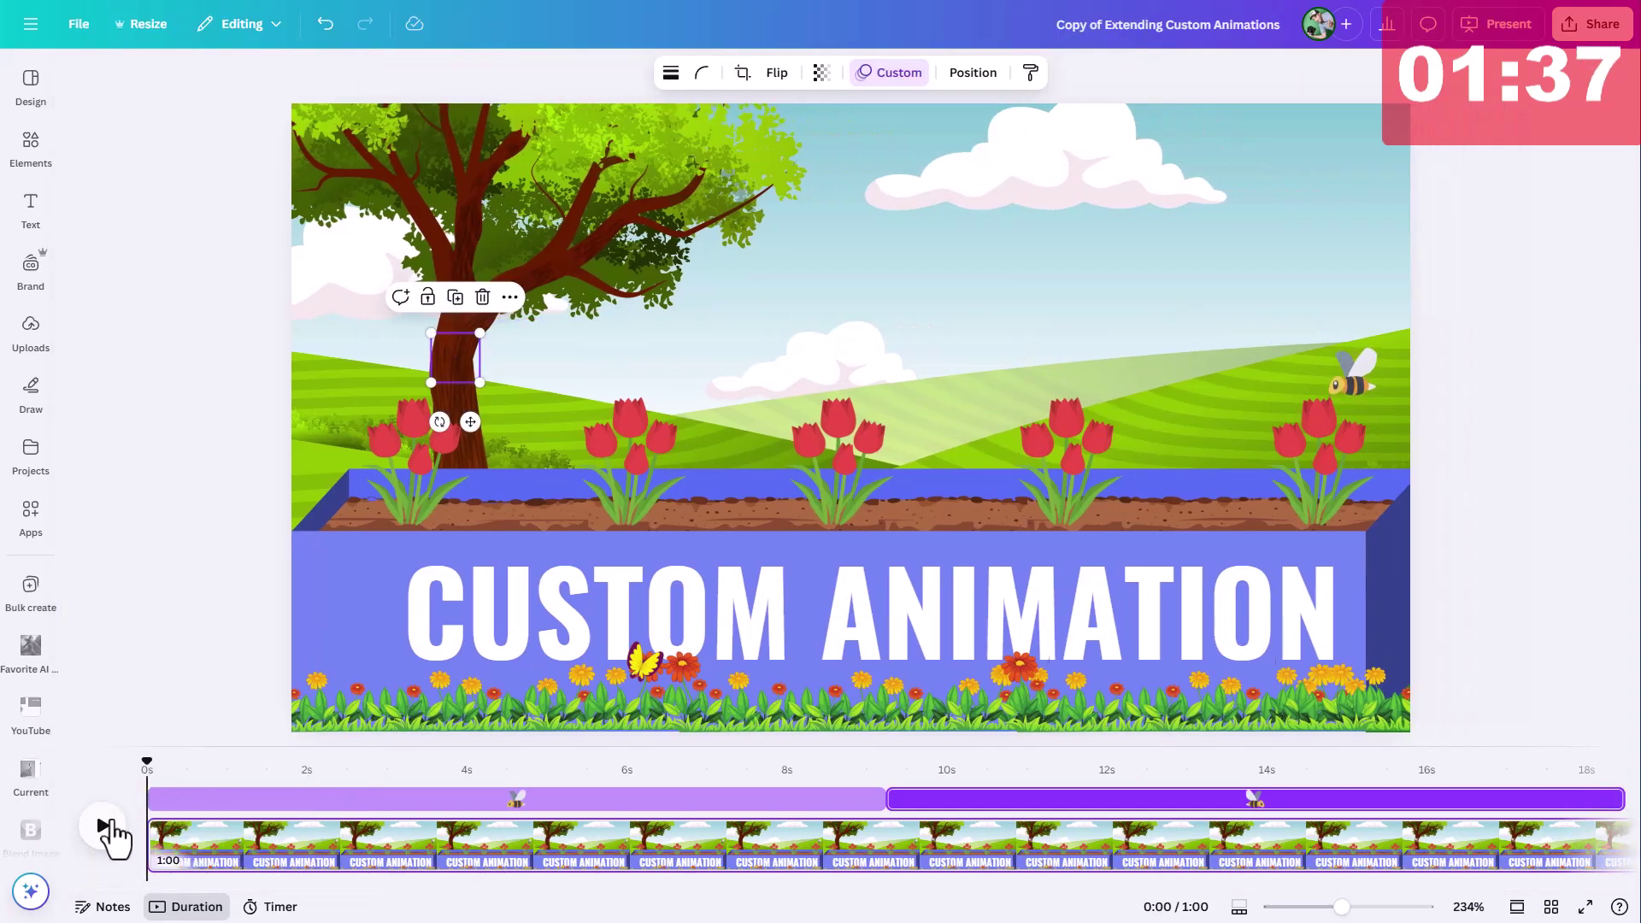
left_click(104, 829)
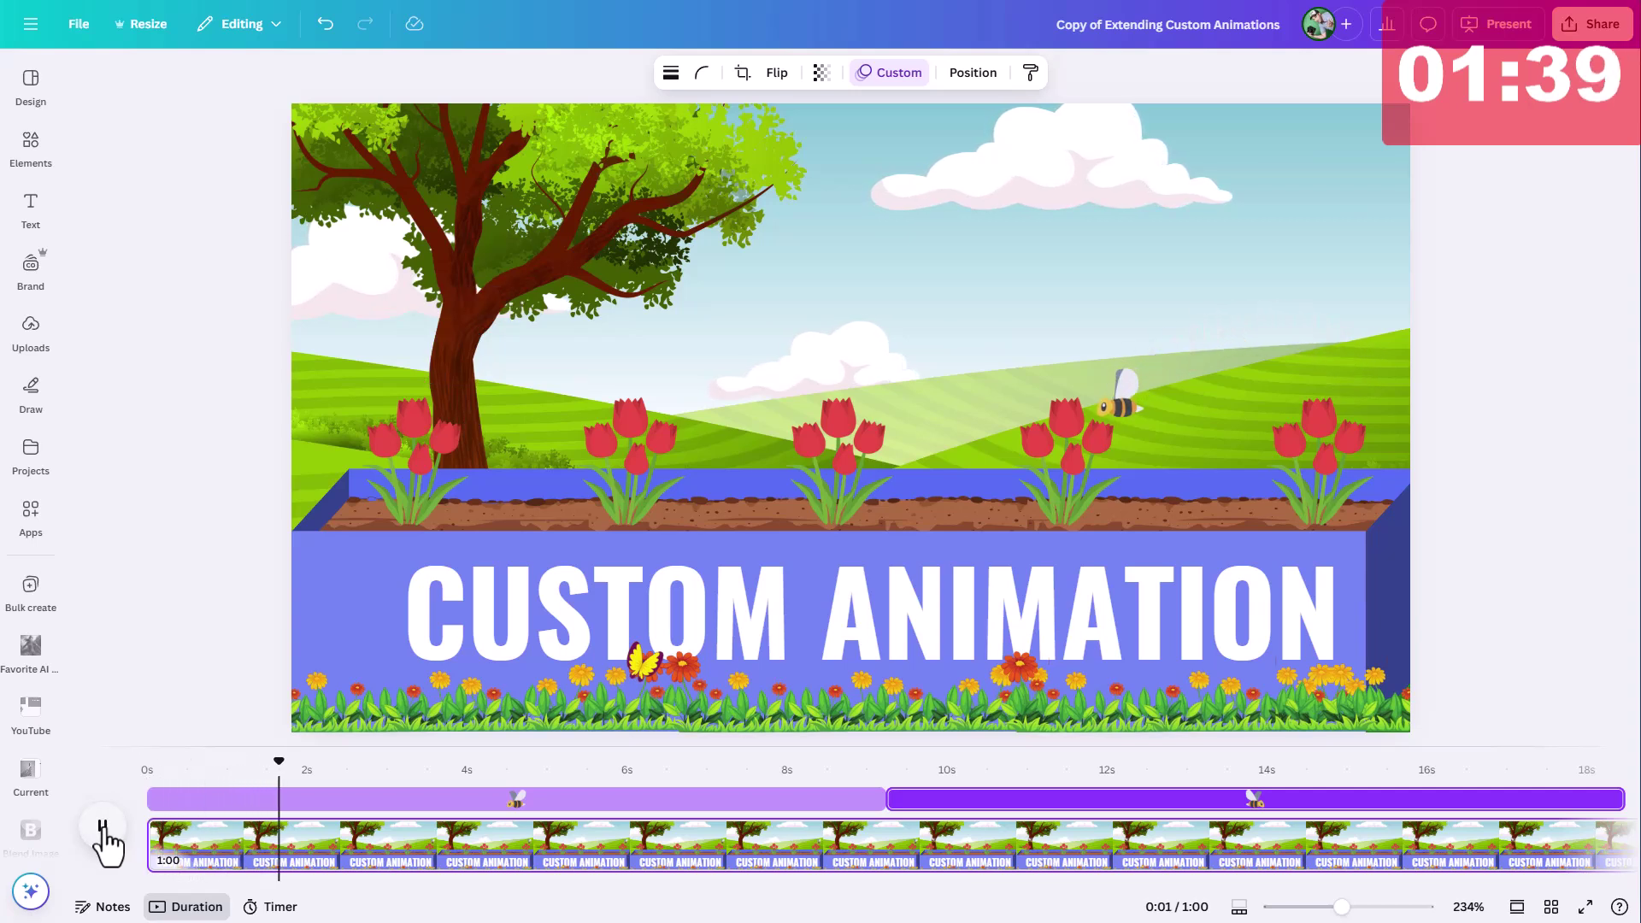